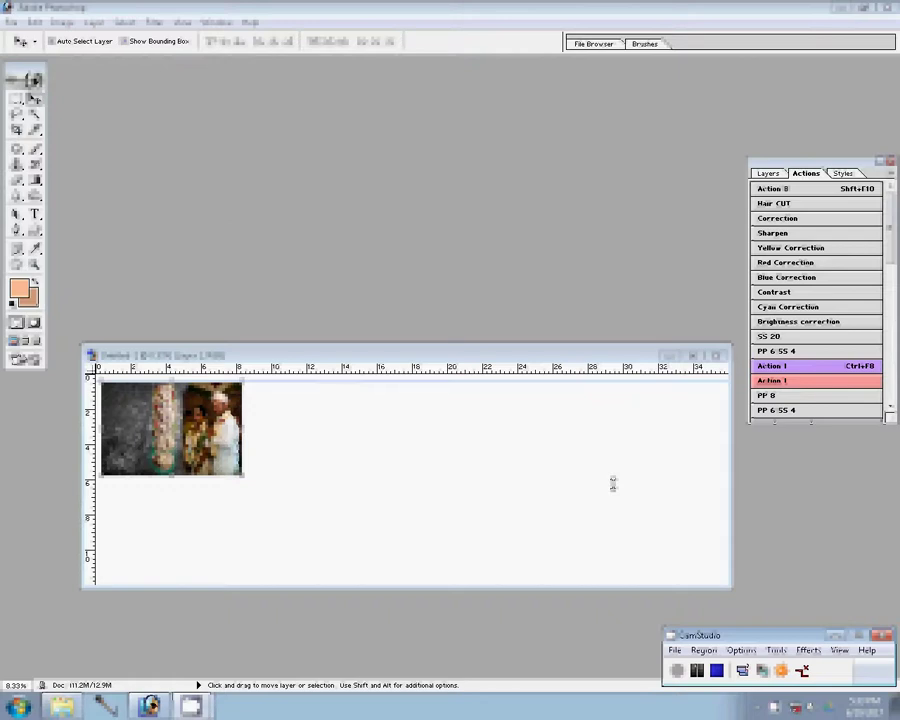
In Explorer, file used photo CHA_4759 into the Delete folder and open CHA_4782 in Photoshop
key(alt+Tab)
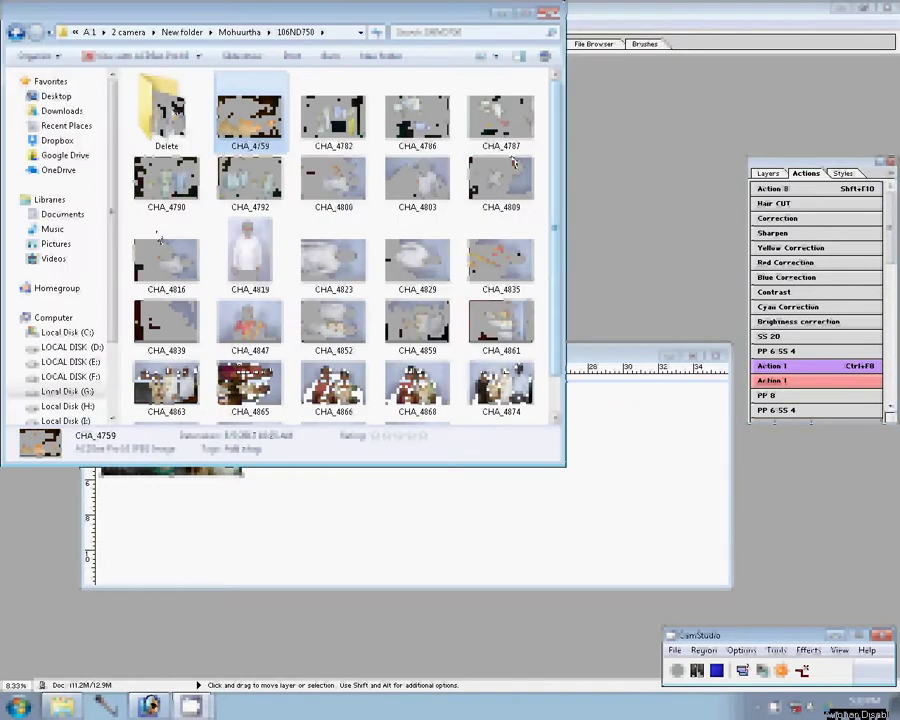
drag(280, 144, 165, 112)
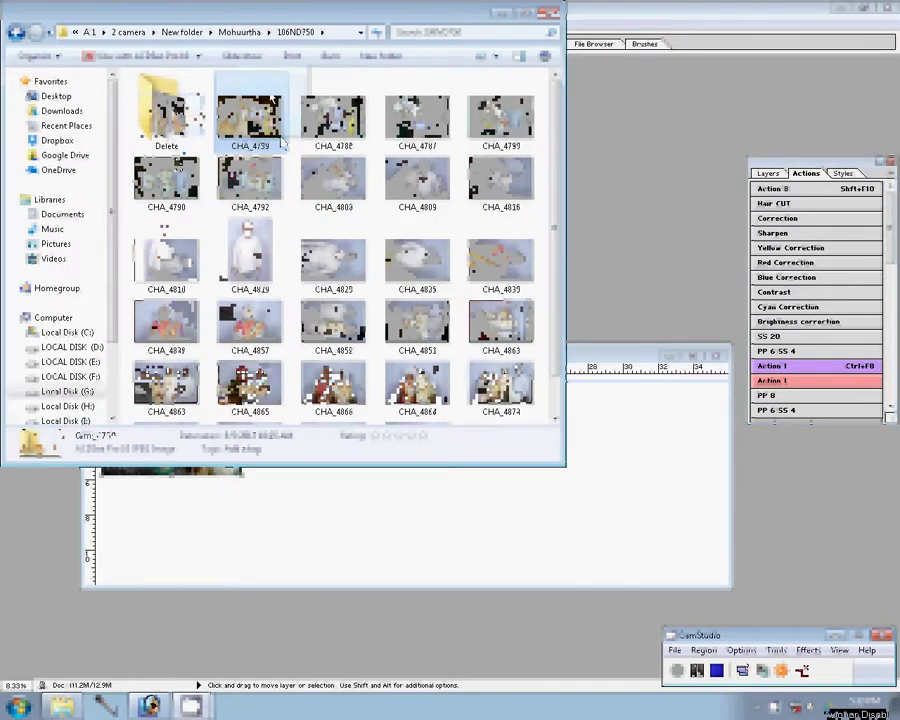
click(636, 176)
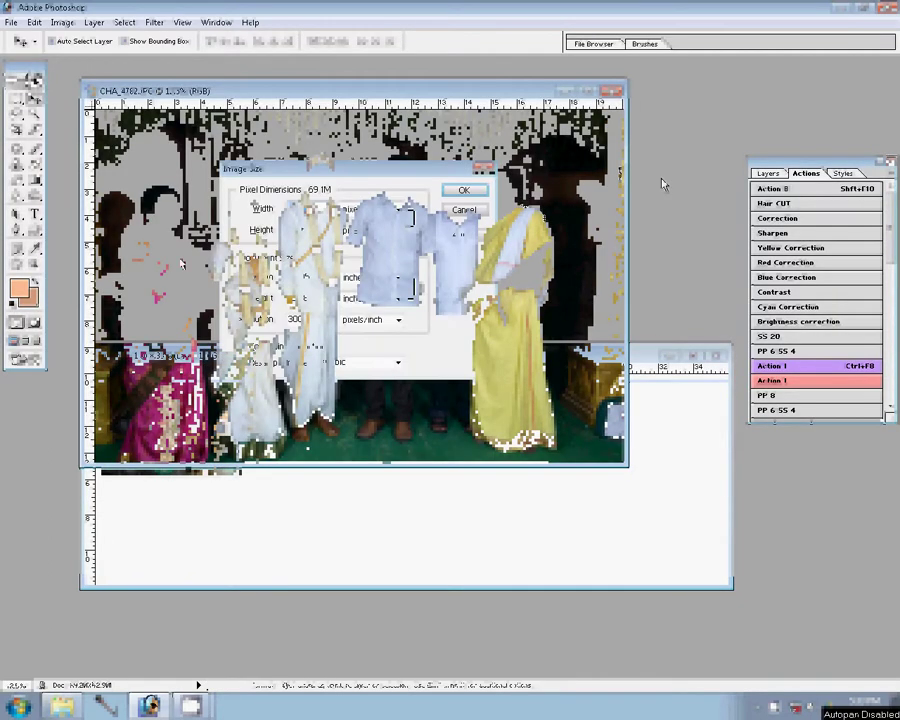
Resize CHA_4782 to 8 inches wide, then close the original without saving
text(8)
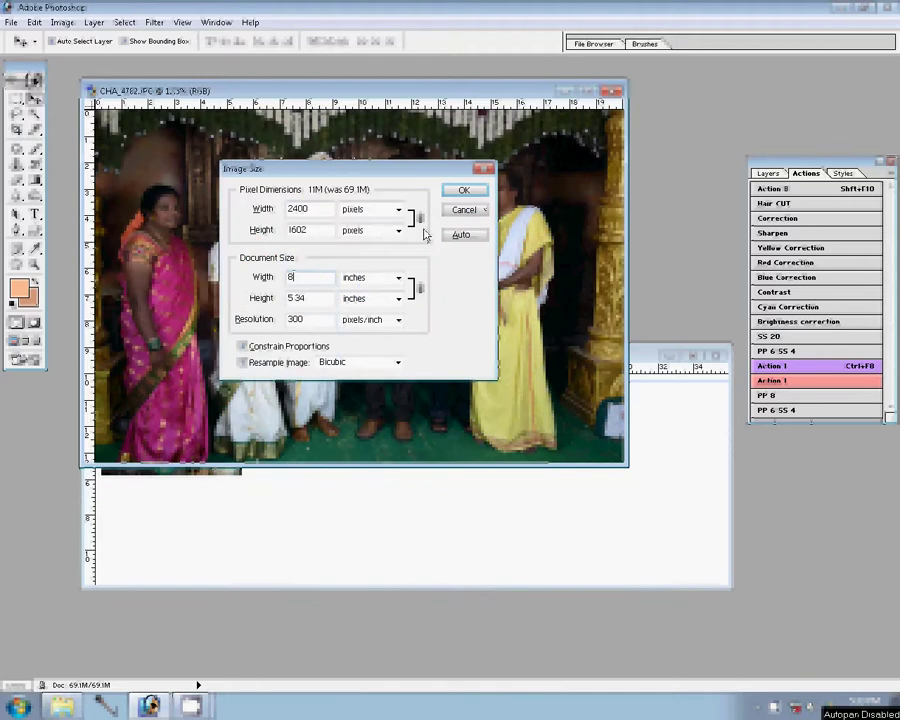
key(Return)
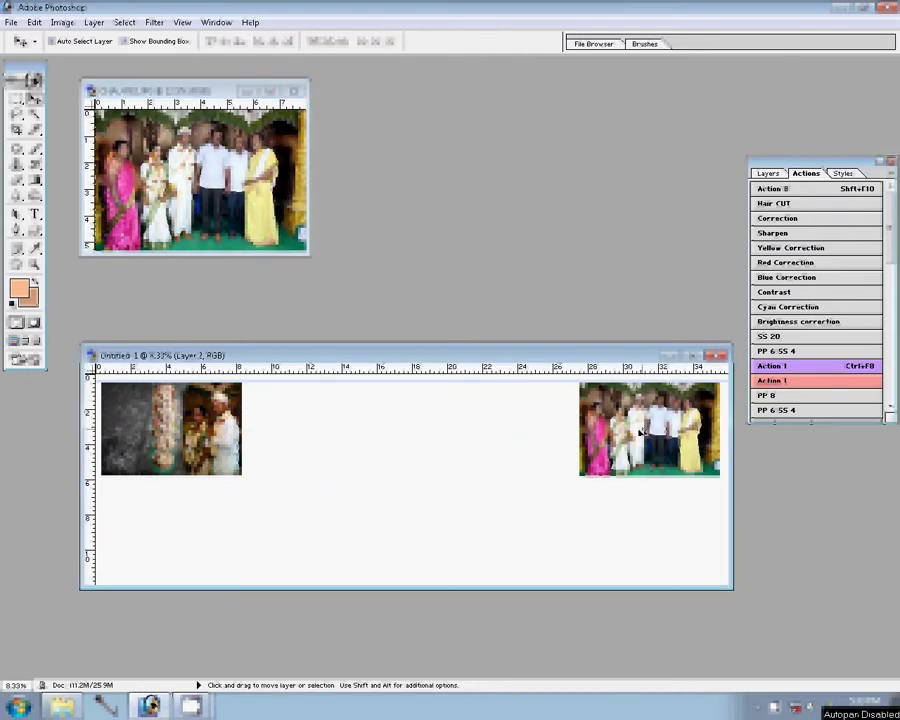
click(297, 91)
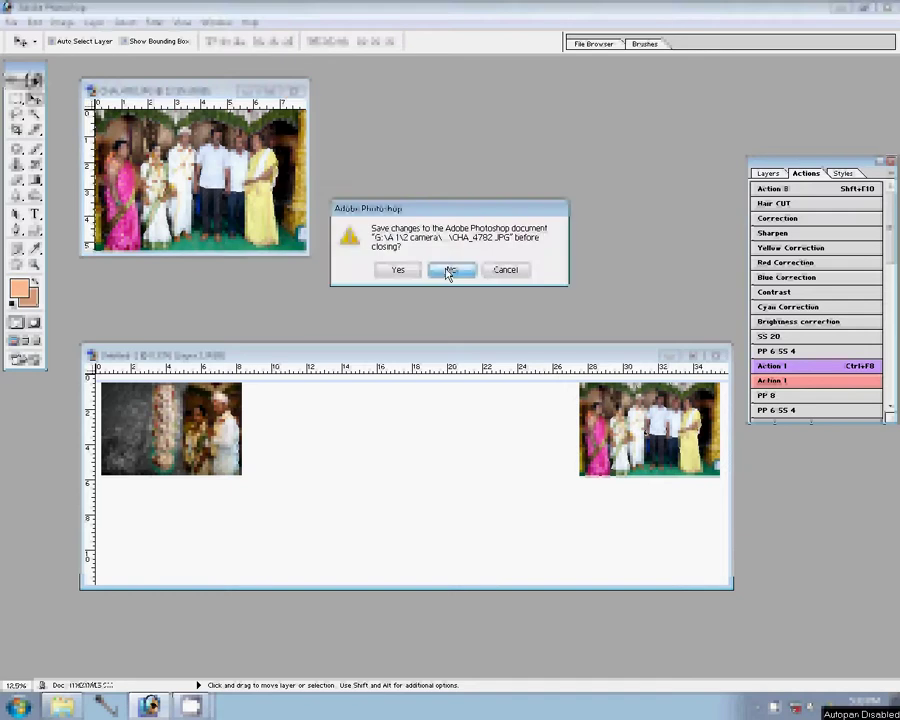
click(450, 268)
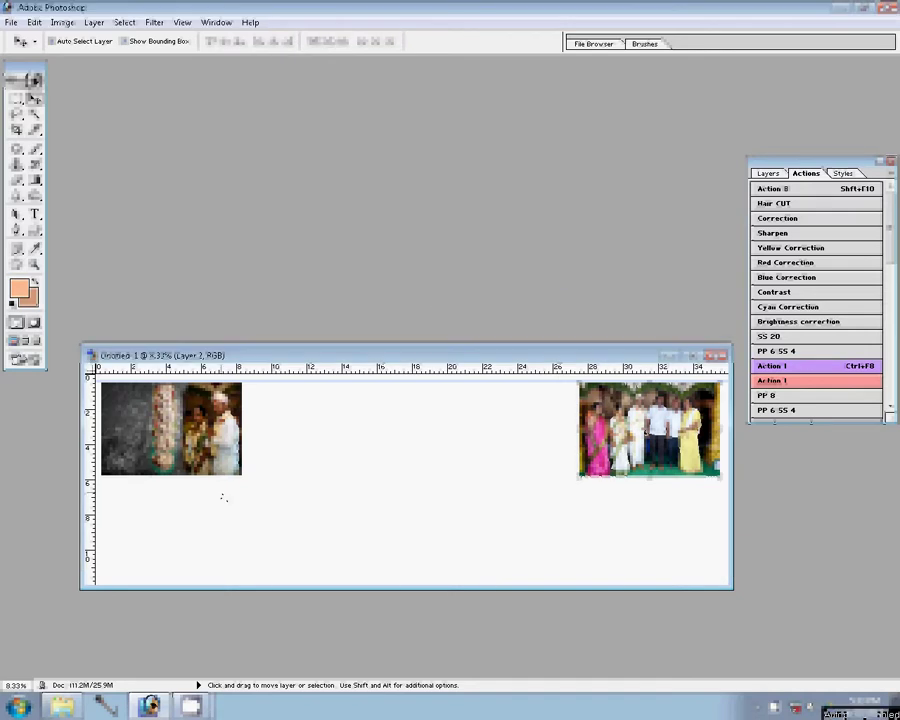
File CHA_4782 into the Delete folder and drag CHA_4786 onto Photoshop to open it
key(alt+Tab)
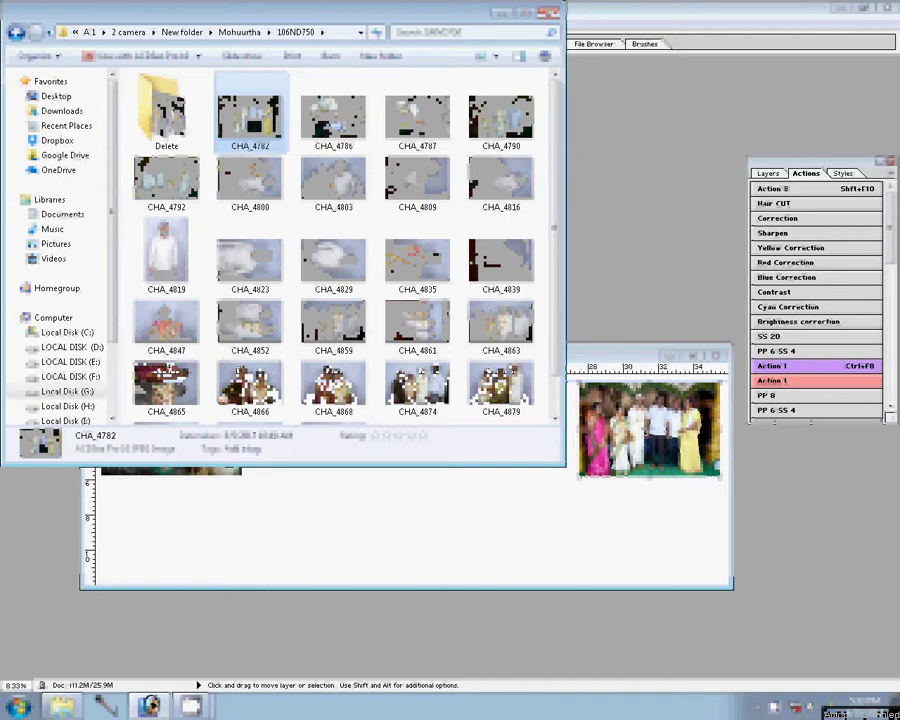
drag(187, 135, 175, 118)
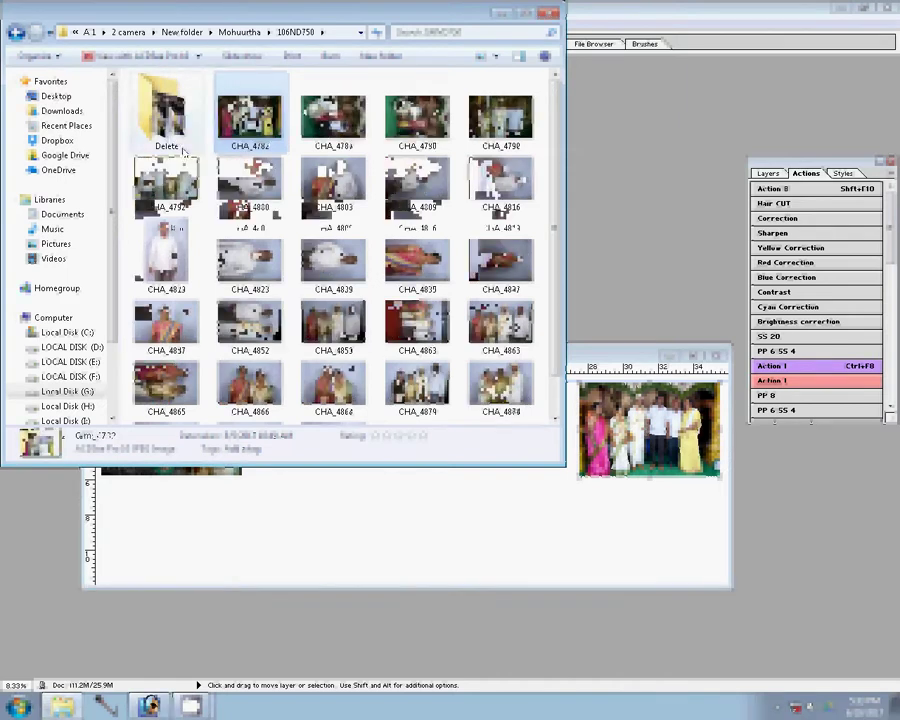
drag(255, 120, 628, 202)
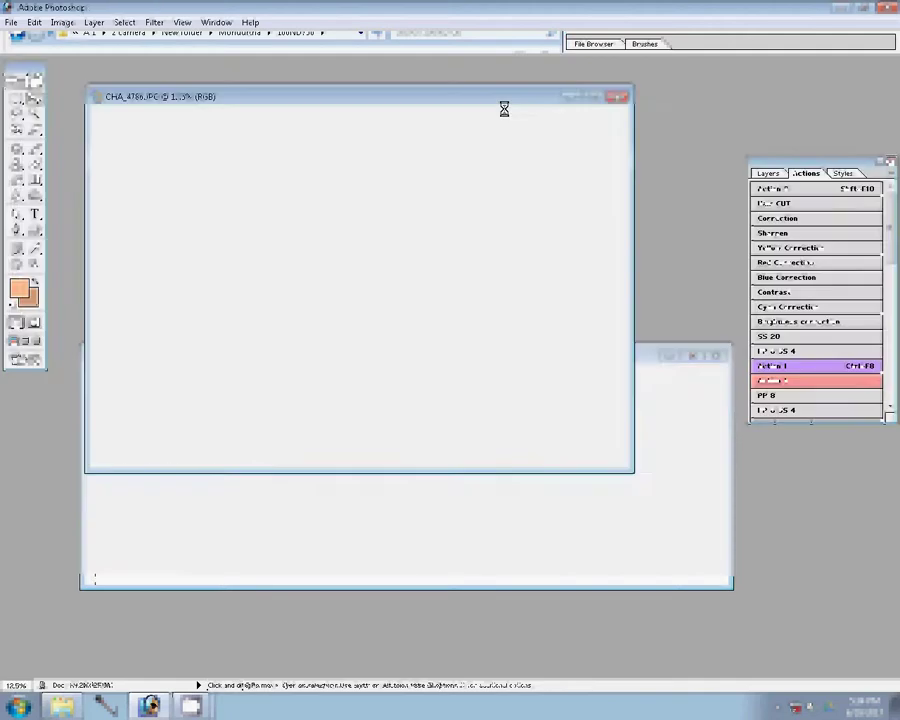
Rotate the ceremony photo upright and set its document width to 4
click(64, 22)
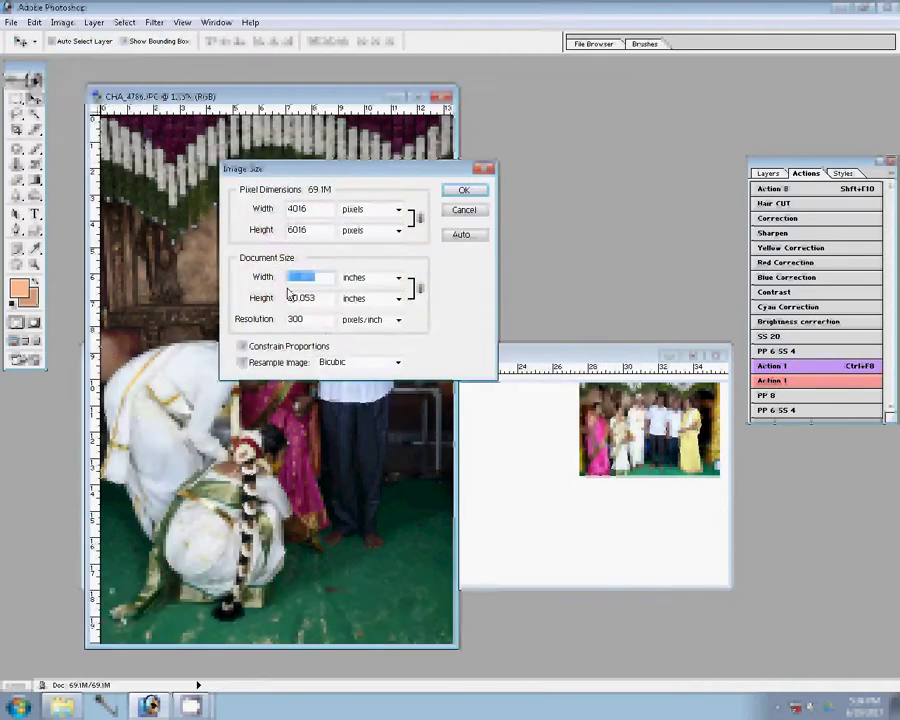
text(4)
click(464, 190)
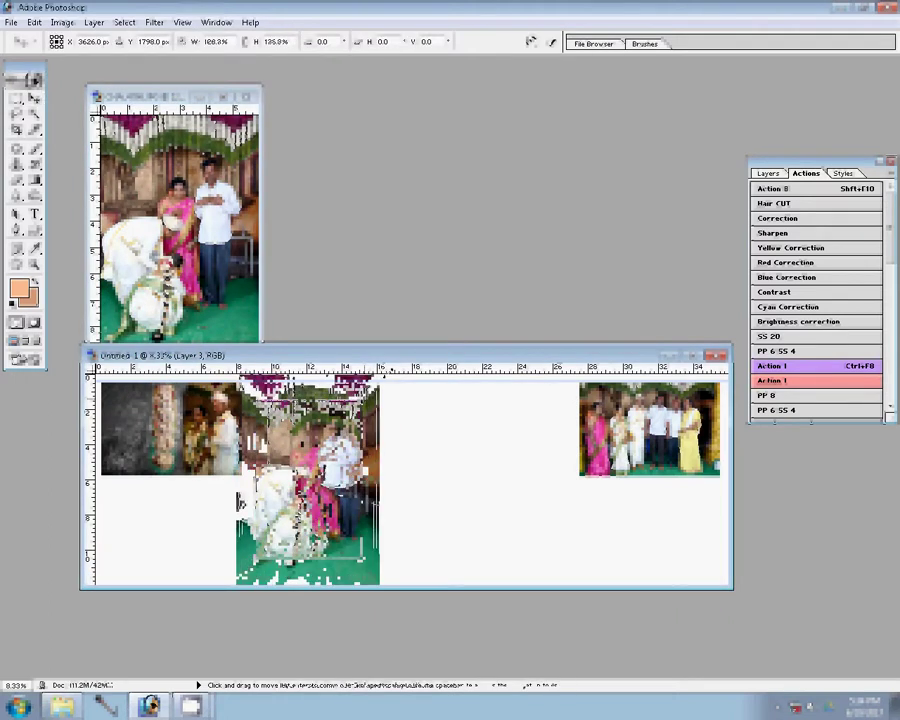
Scale the pasted photo to about 136%, set it beside the first photo, and close the original unsaved
drag(379, 380, 396, 376)
drag(320, 480, 343, 516)
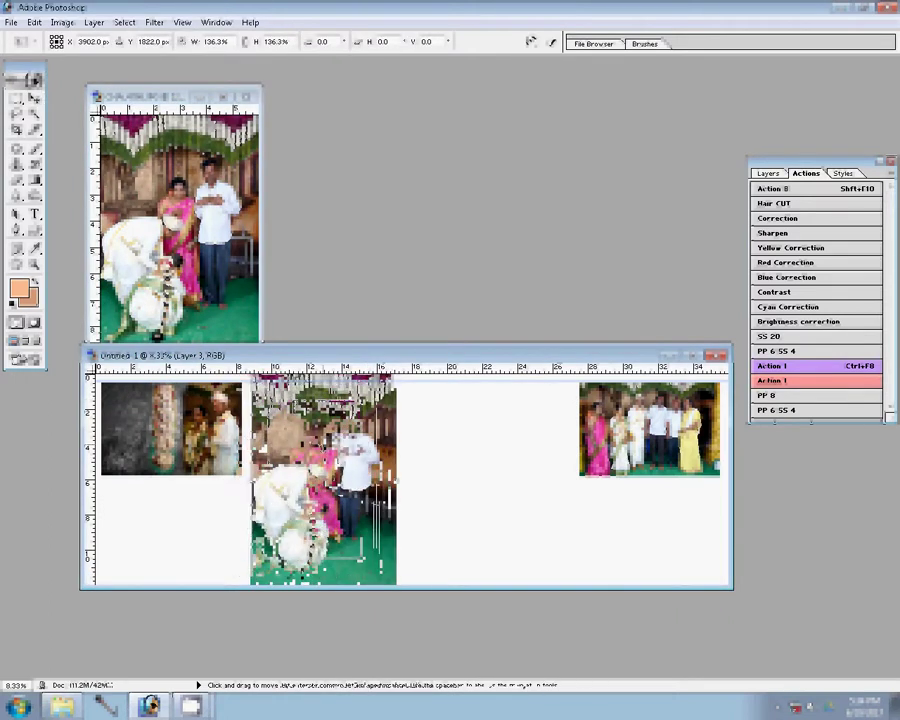
key(Return)
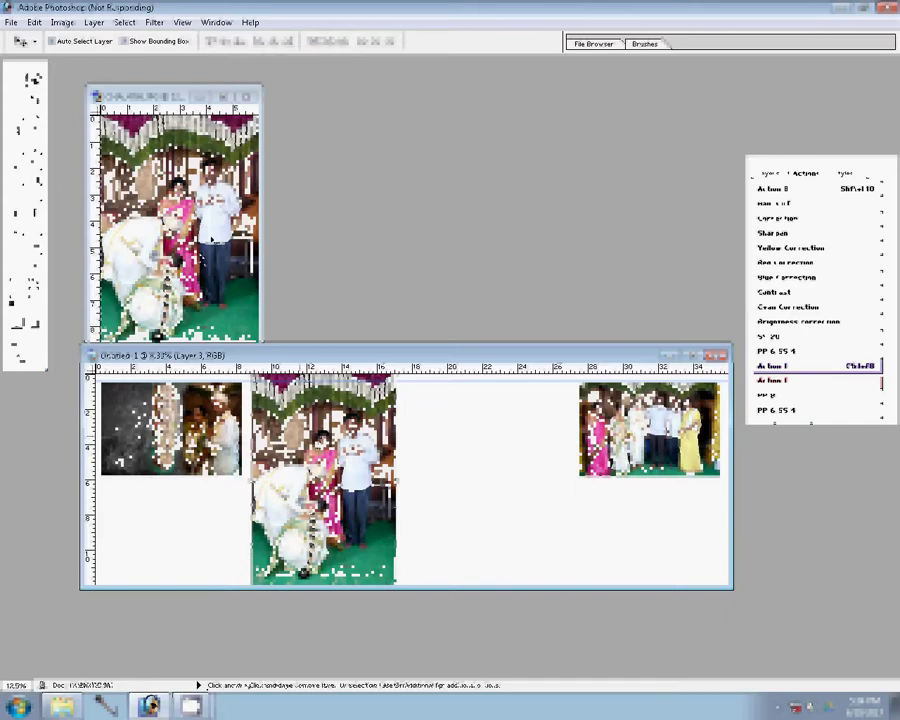
click(246, 97)
click(448, 270)
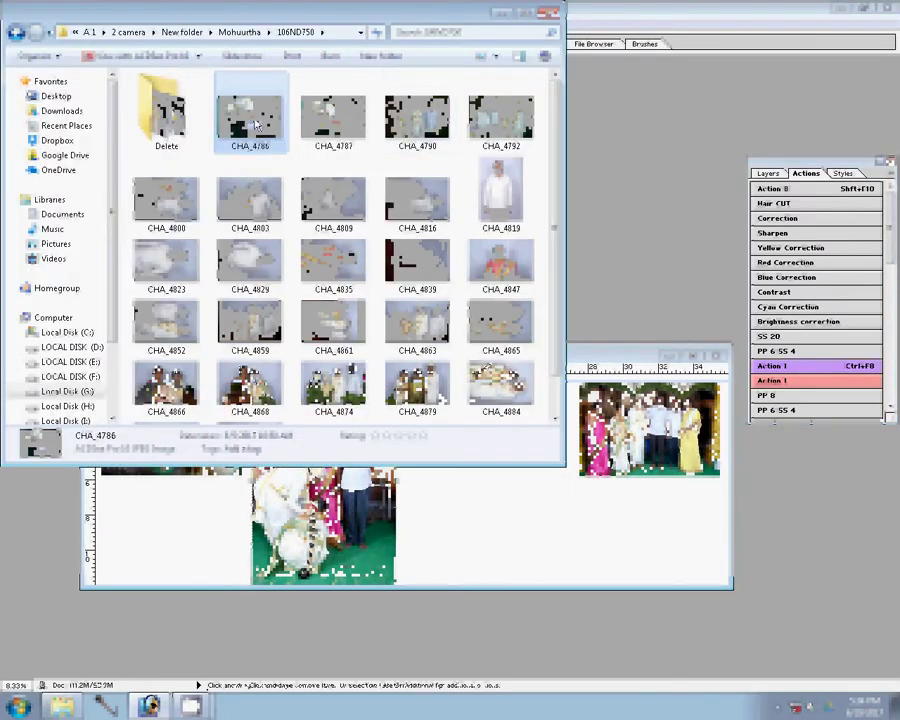
File CHA_4786 into the Delete folder and return to CHA_4787 in Photoshop
drag(250, 118, 168, 132)
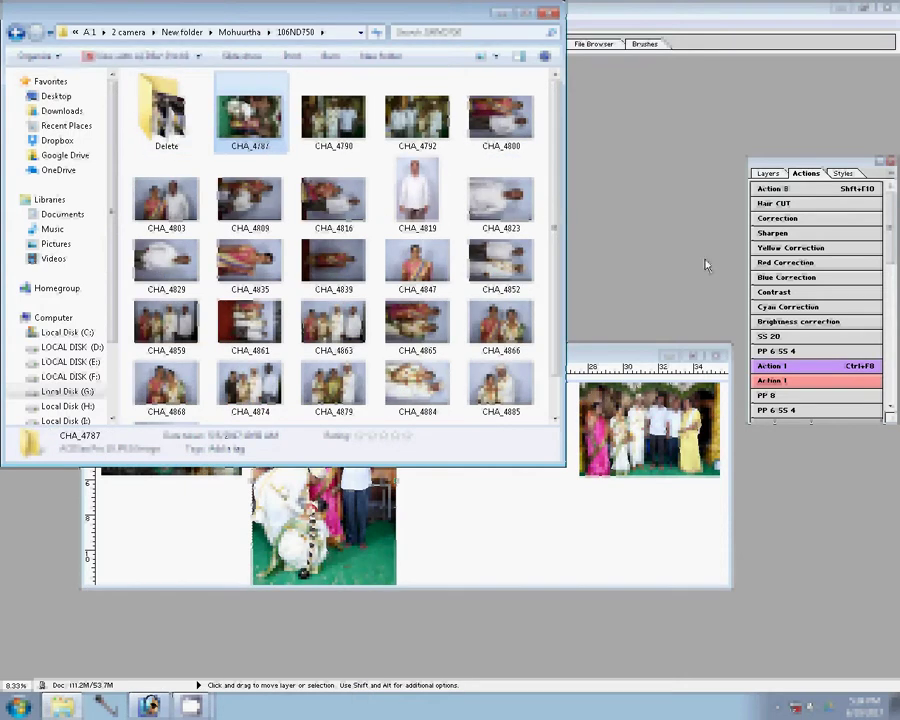
click(705, 263)
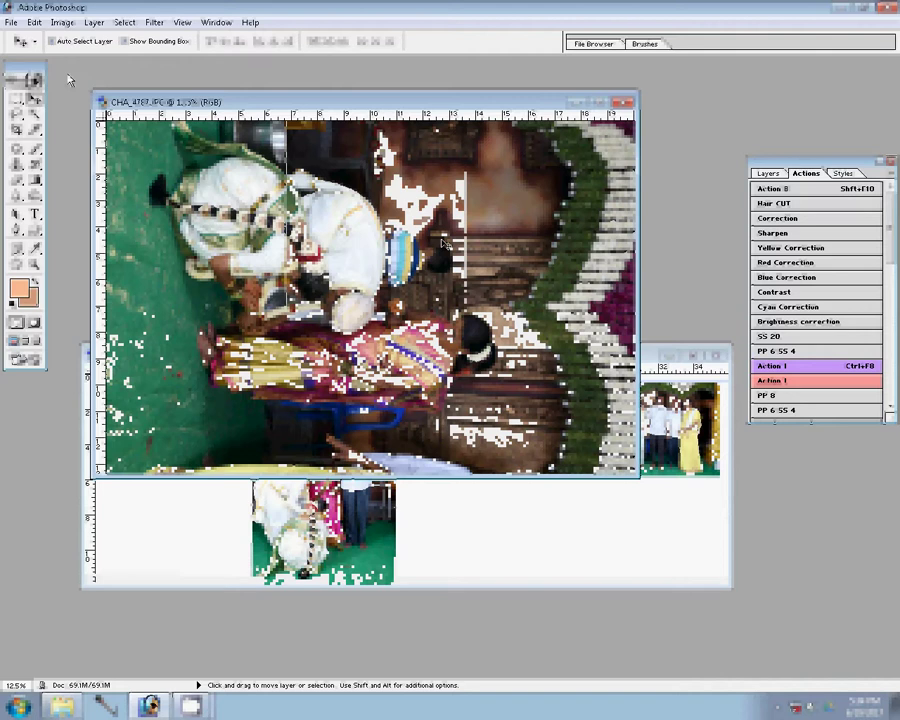
Rotate CHA_4787 90° counter-clockwise to portrait and shrink it to a 13.9M document
click(62, 22)
mouse_move(97, 163)
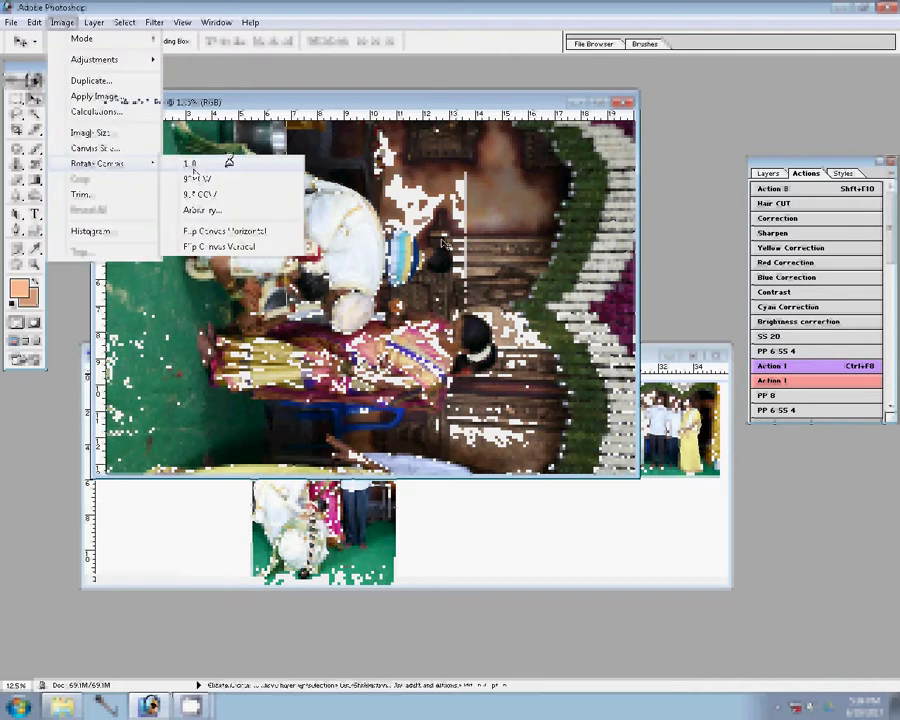
click(198, 194)
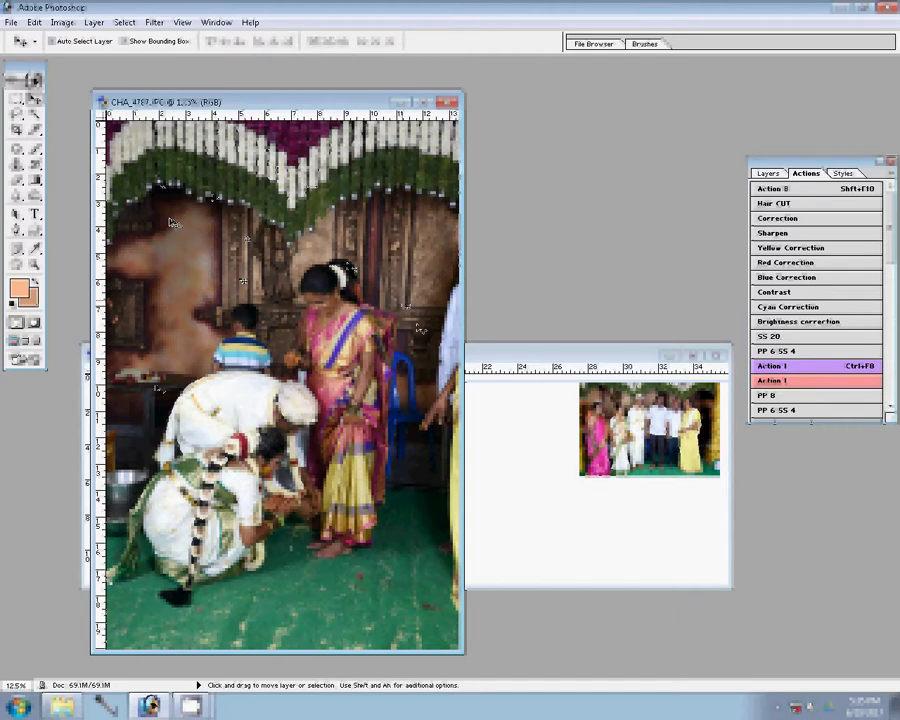
key(ctrl+alt+i)
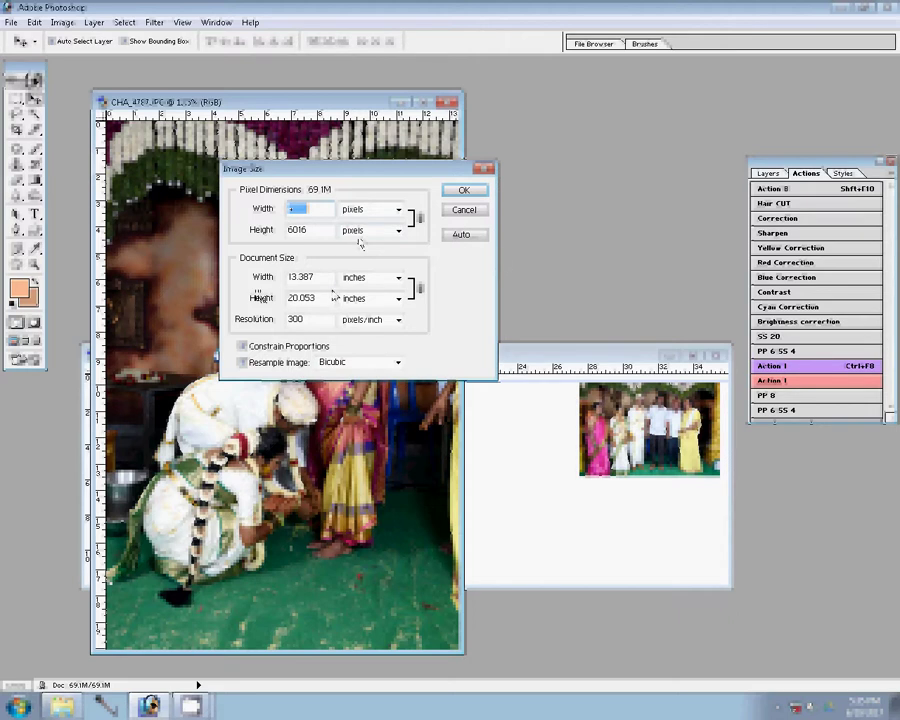
key(Tab)
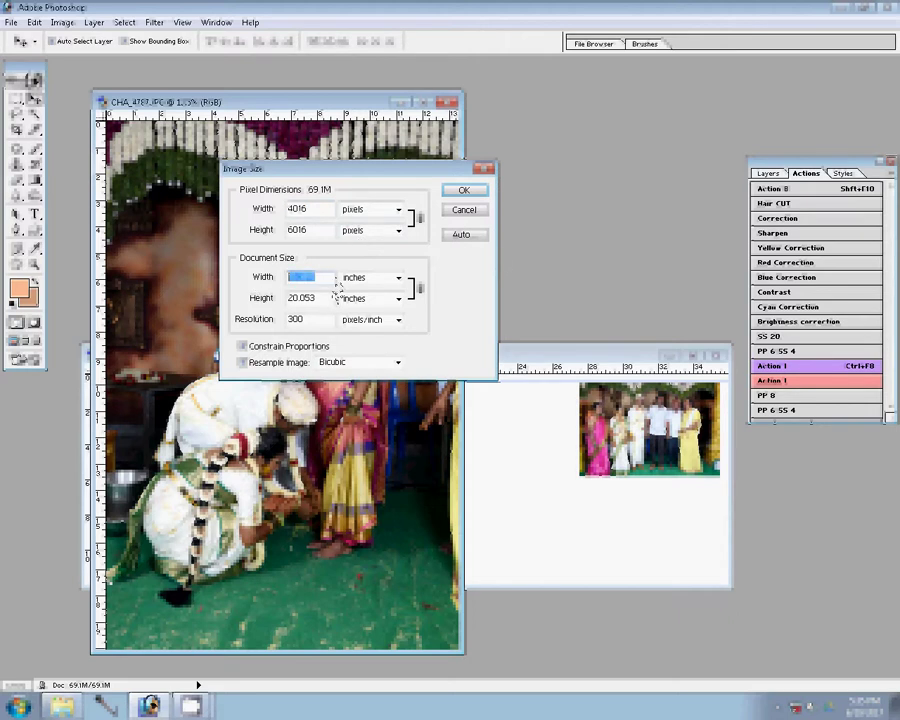
key(Return)
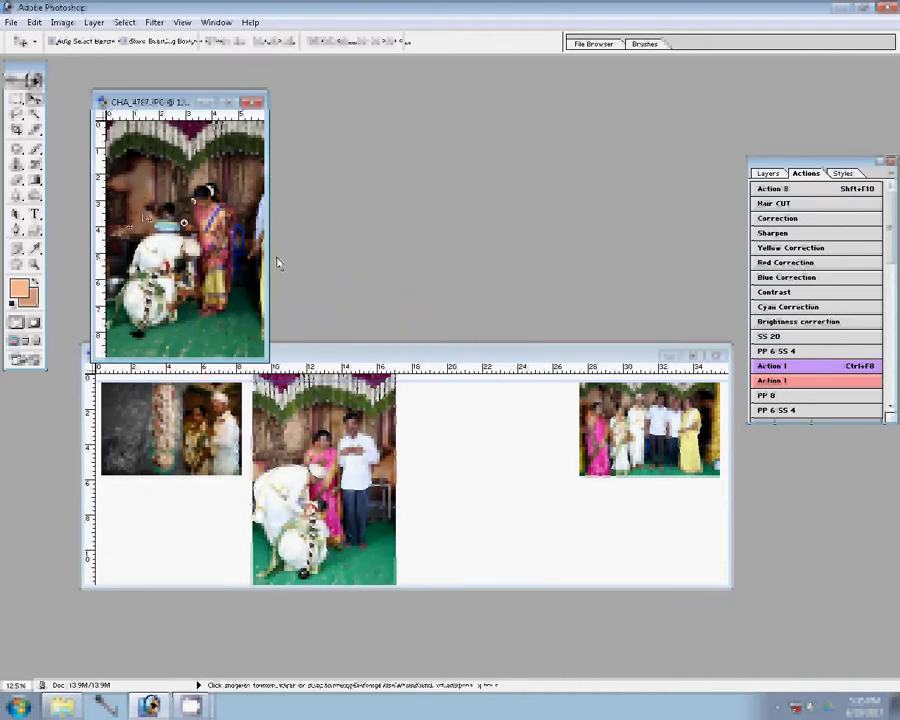
Fit CHA_4787 on screen, run the correction action, and paste it into the spread
key(z)
click(336, 42)
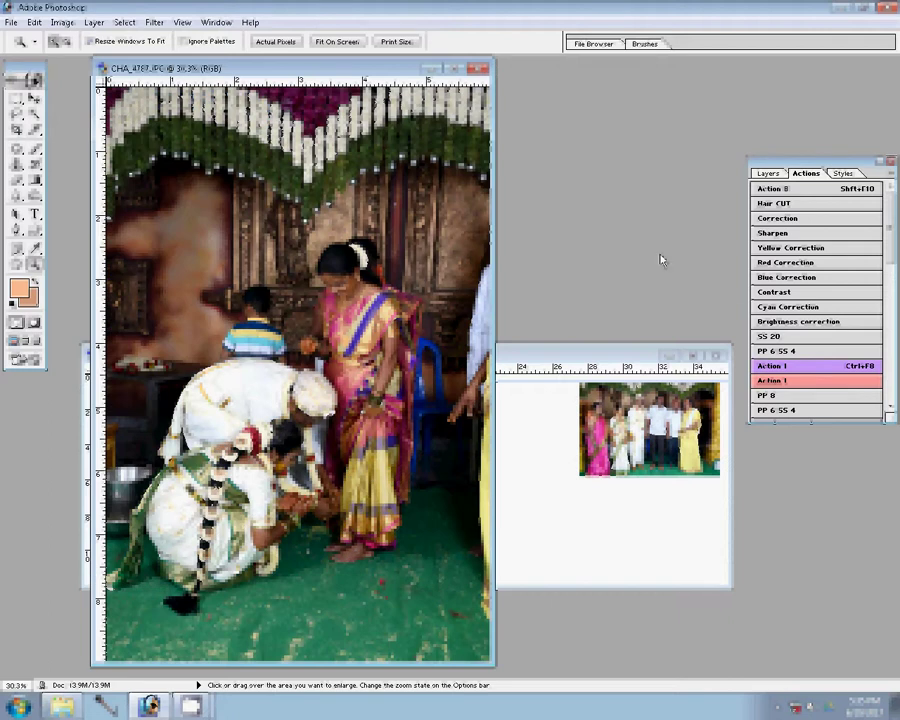
click(805, 189)
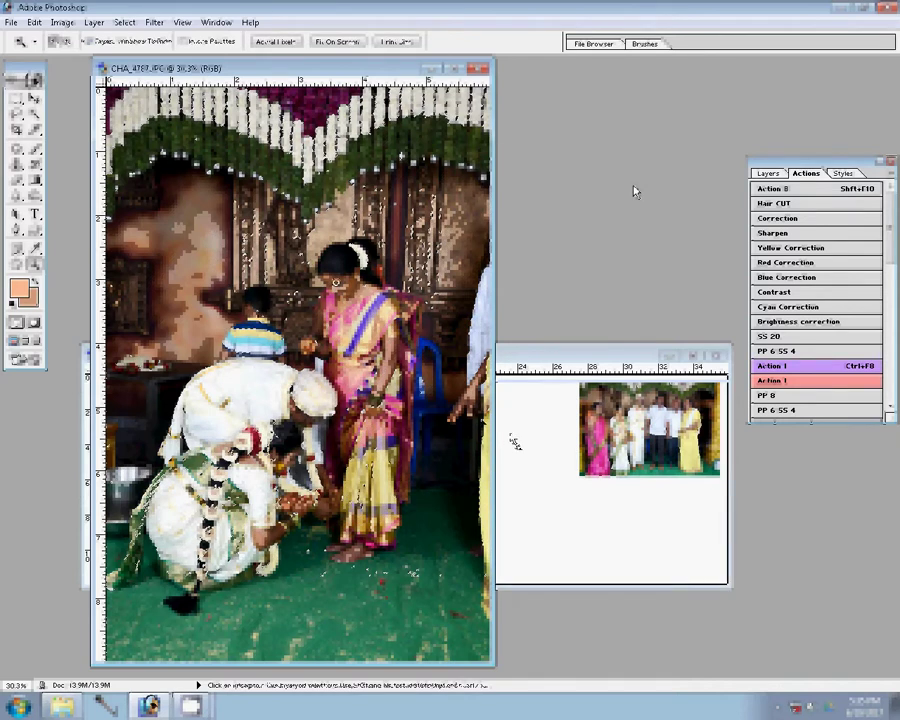
key(ctrl+F8)
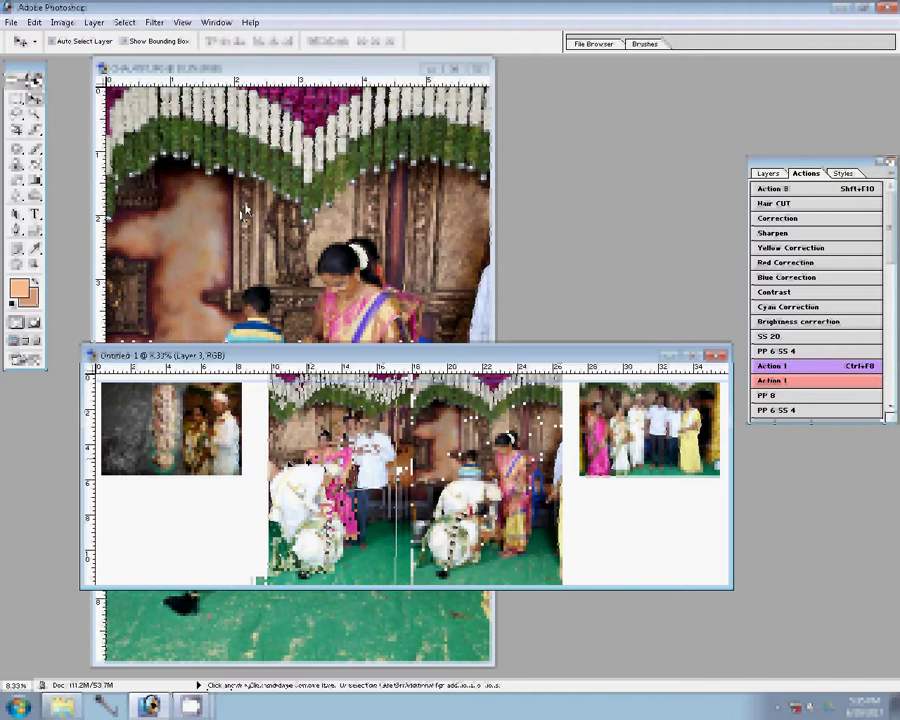
Close CHA_4787 unsaved, nudge the top-left photo slightly right, and return to the photo folder
click(481, 71)
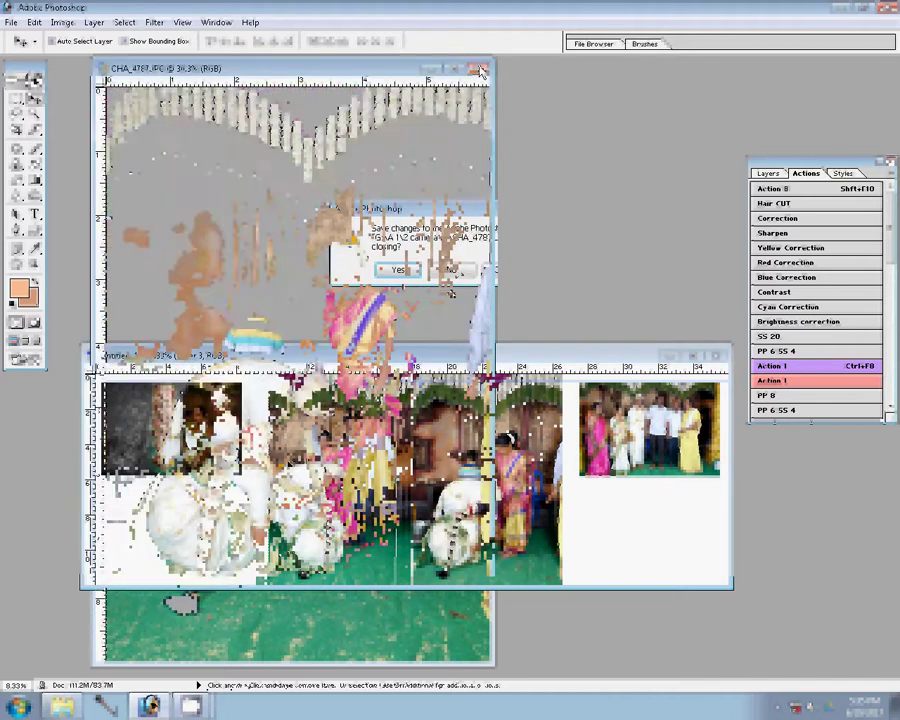
click(449, 270)
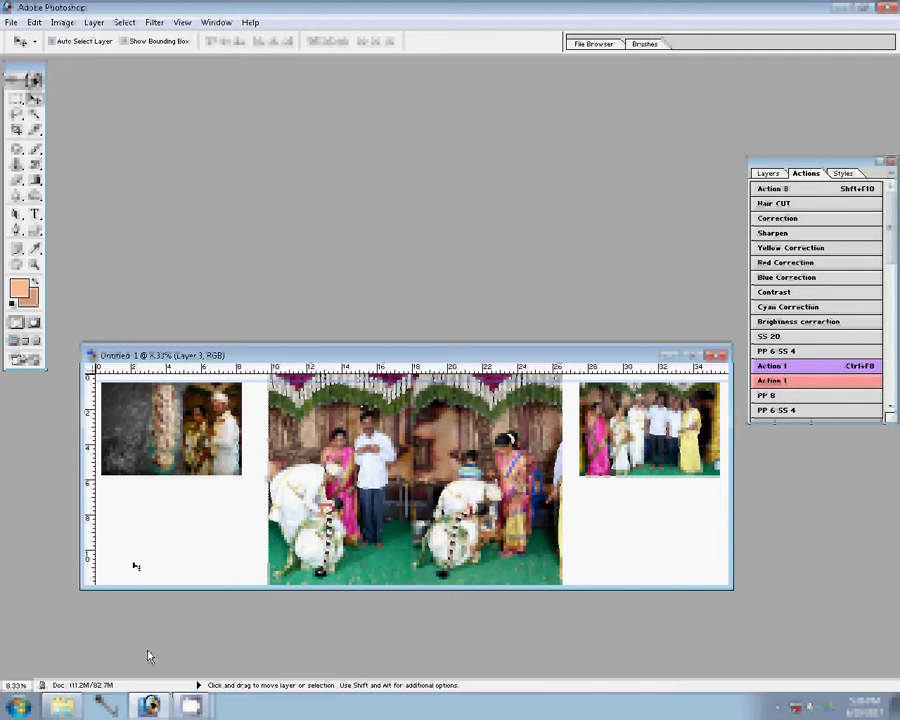
drag(159, 413, 170, 413)
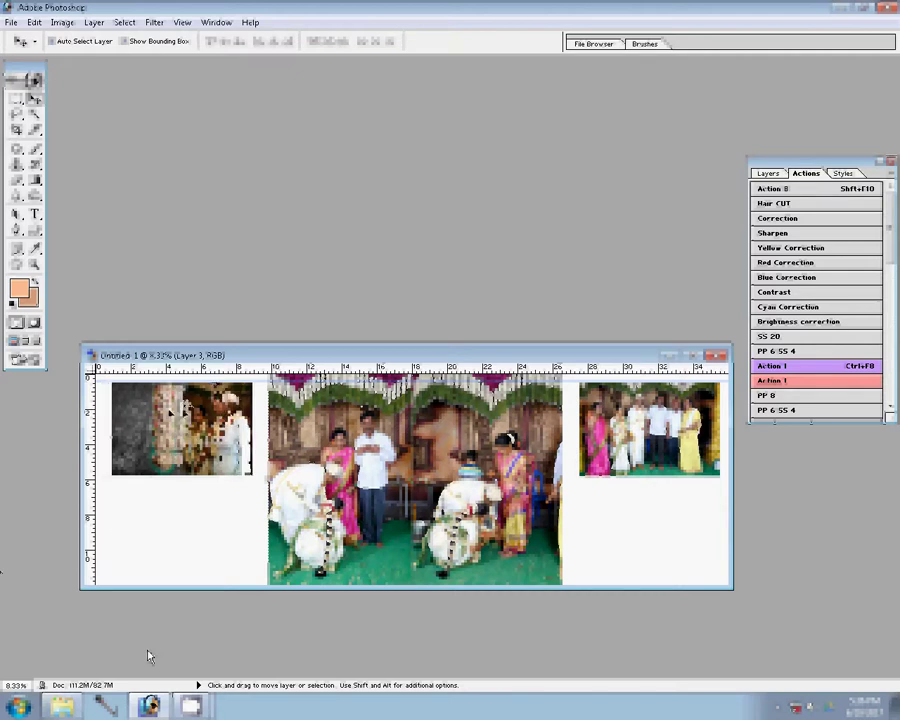
key(alt+Tab)
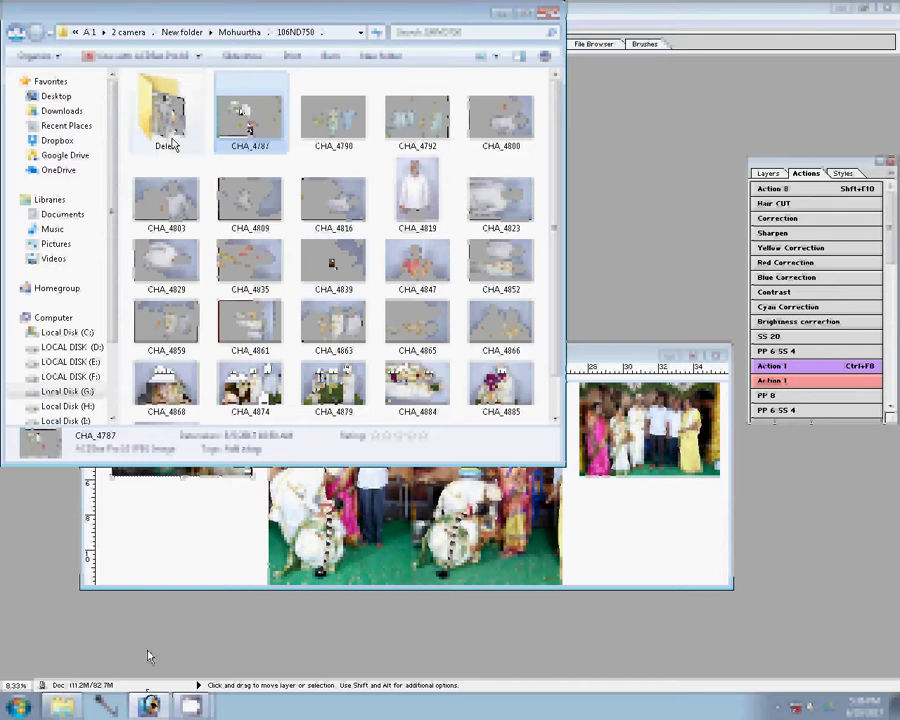
File CHA_4787 into the Delete folder and open CHA_4790 and CHA_4792 together in Photoshop
drag(248, 127, 170, 130)
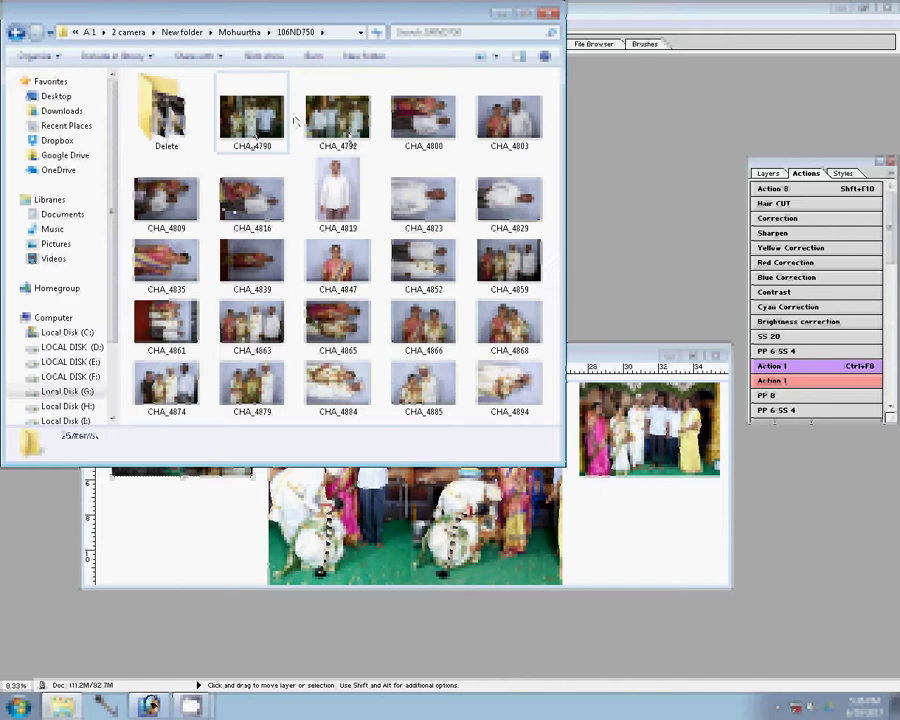
ctrl+click(325, 120)
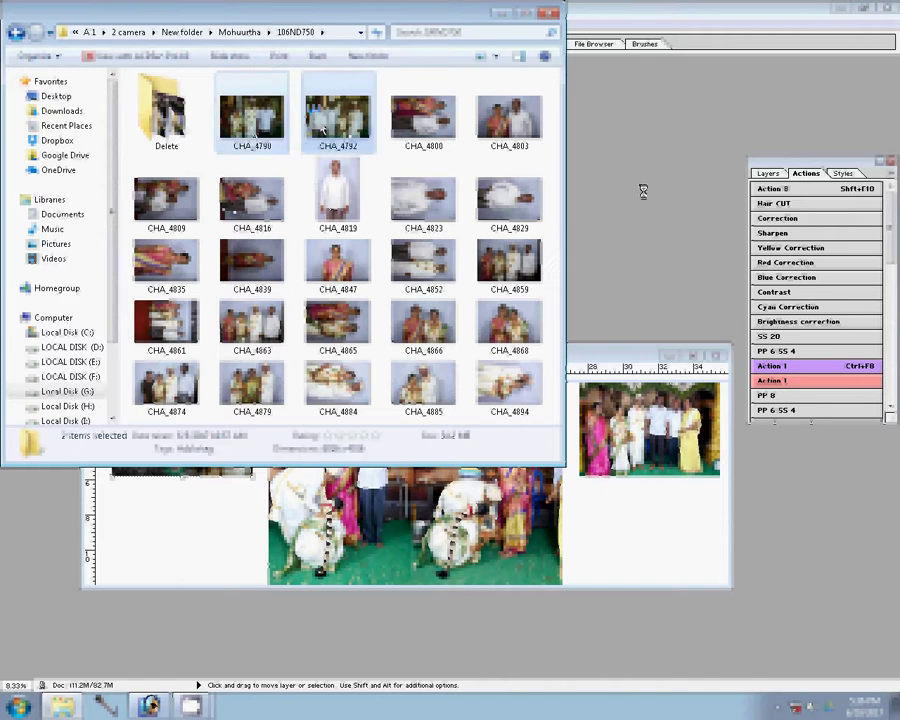
drag(325, 203, 640, 190)
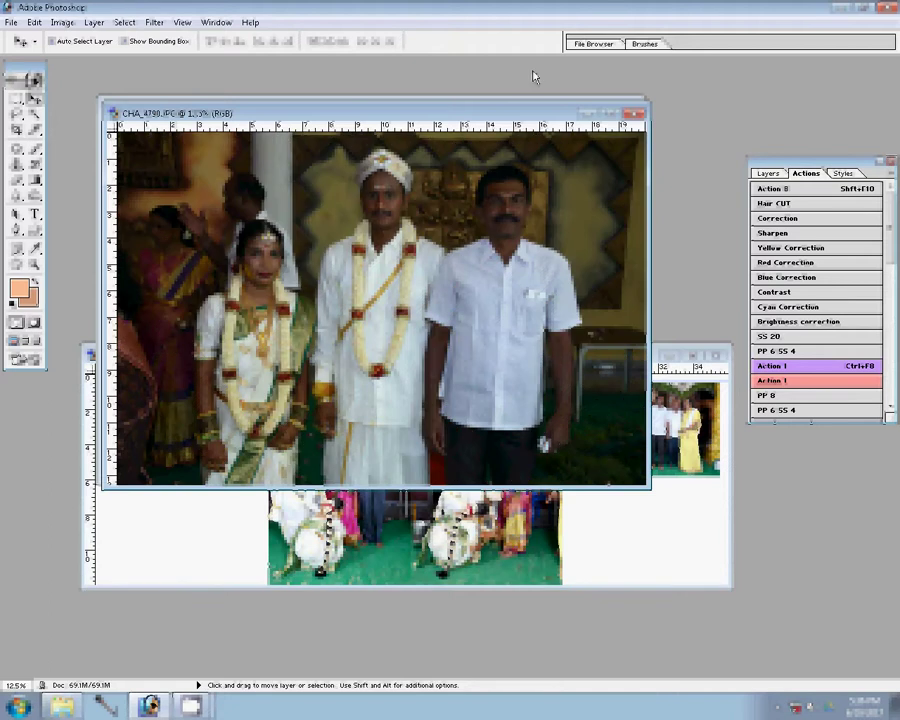
Resize CHA_4790 to 9000 wide, run the correction action, and move it to the spread's lower right
key(ctrl+alt+i)
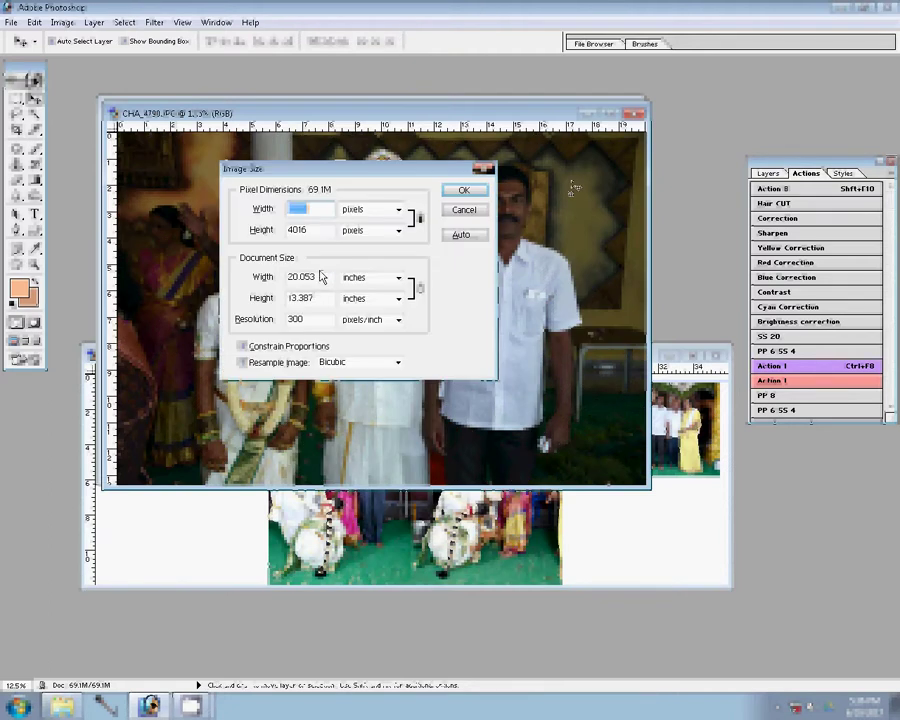
text(9000)
key(Return)
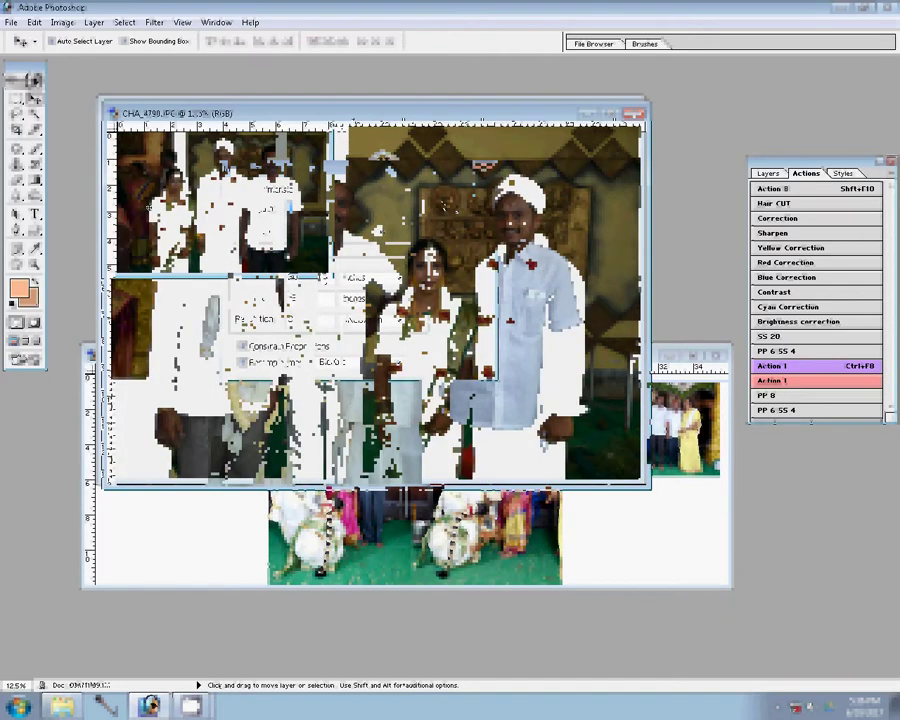
key(z)
click(338, 43)
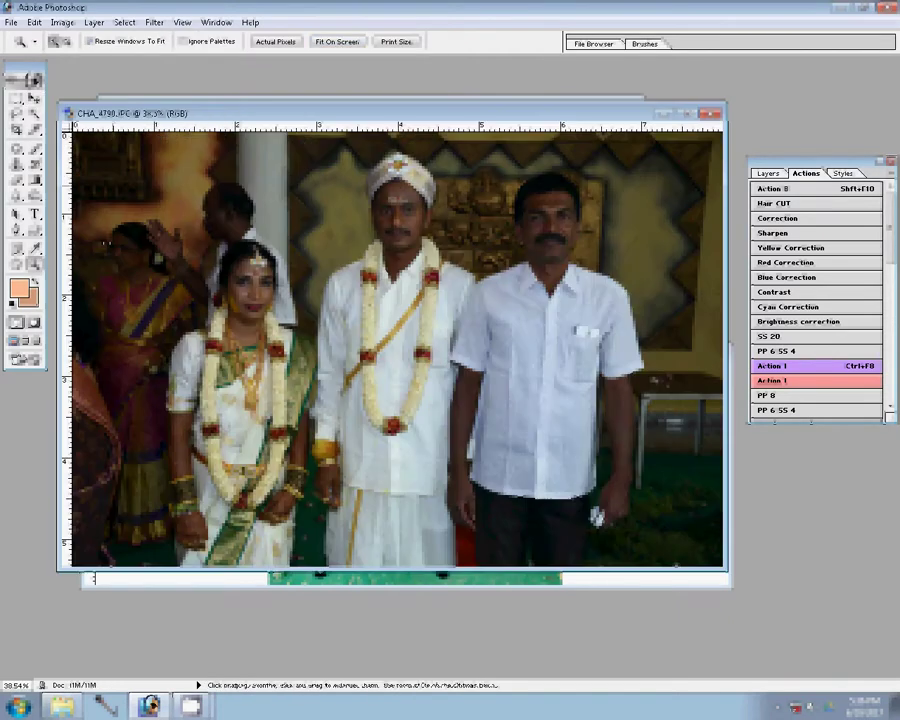
click(855, 190)
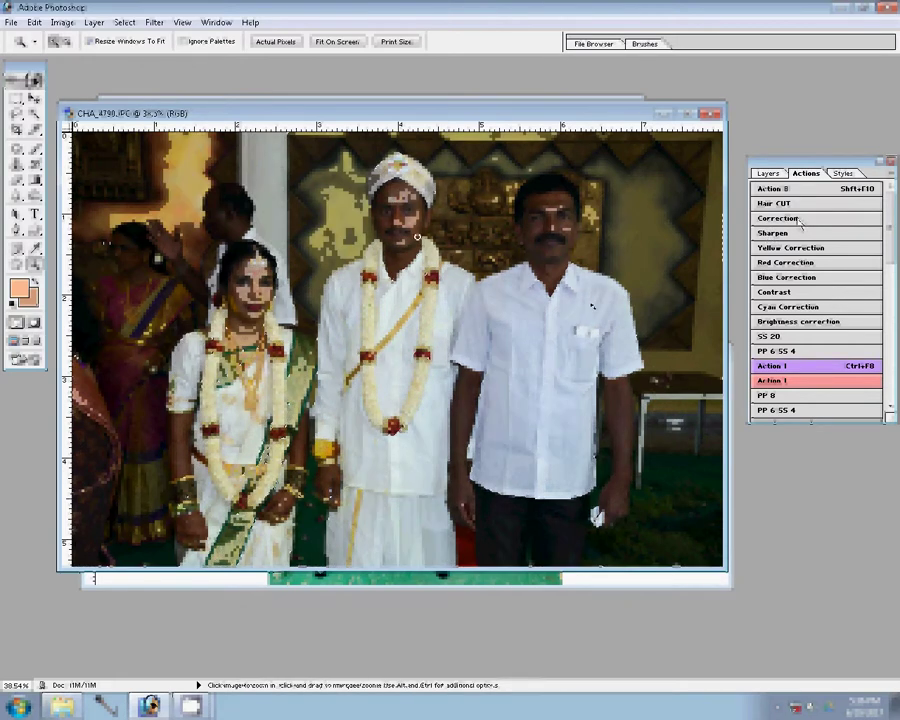
click(798, 219)
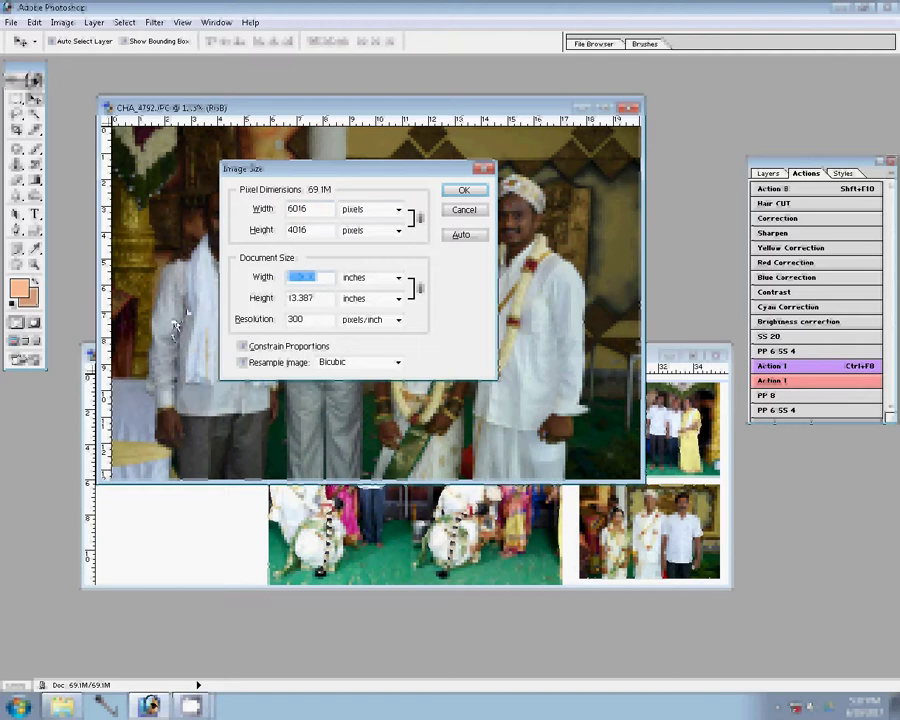
Resize CHA_4792 to an 11M document at 300 pixels/inch and fit it on screen
click(472, 192)
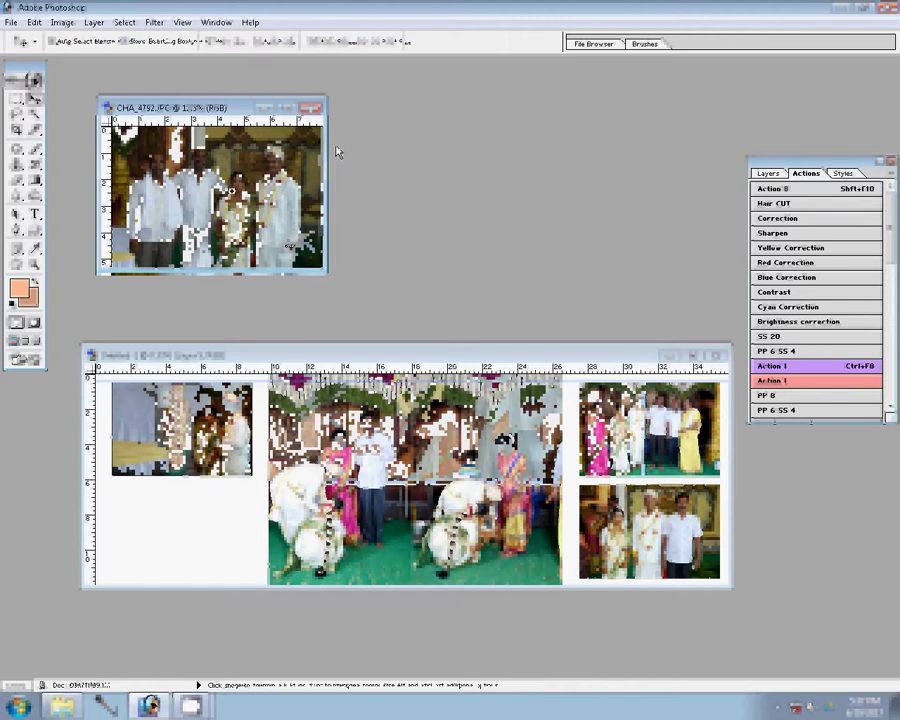
key(z)
key(ctrl+0)
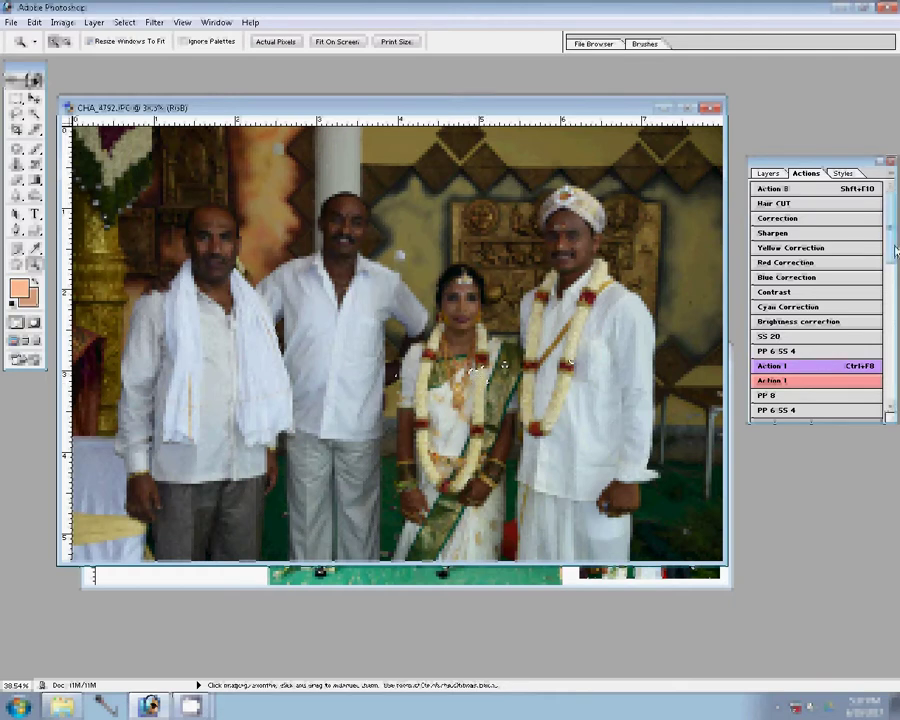
Colour-correct CHA_4792, drag it into the spread's empty lower-left slot, and close the original
click(866, 191)
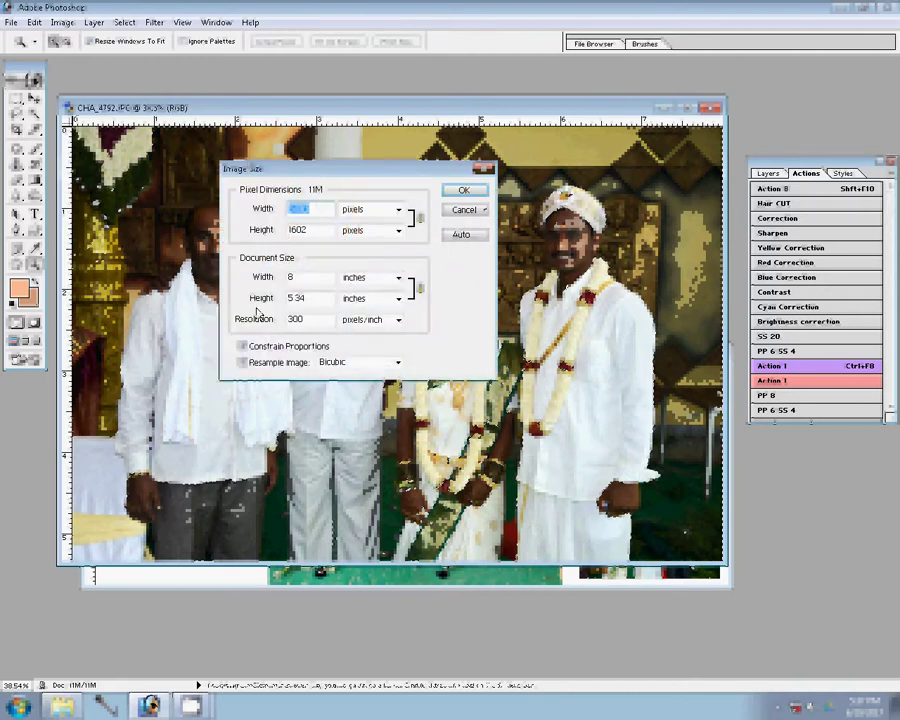
key(Return)
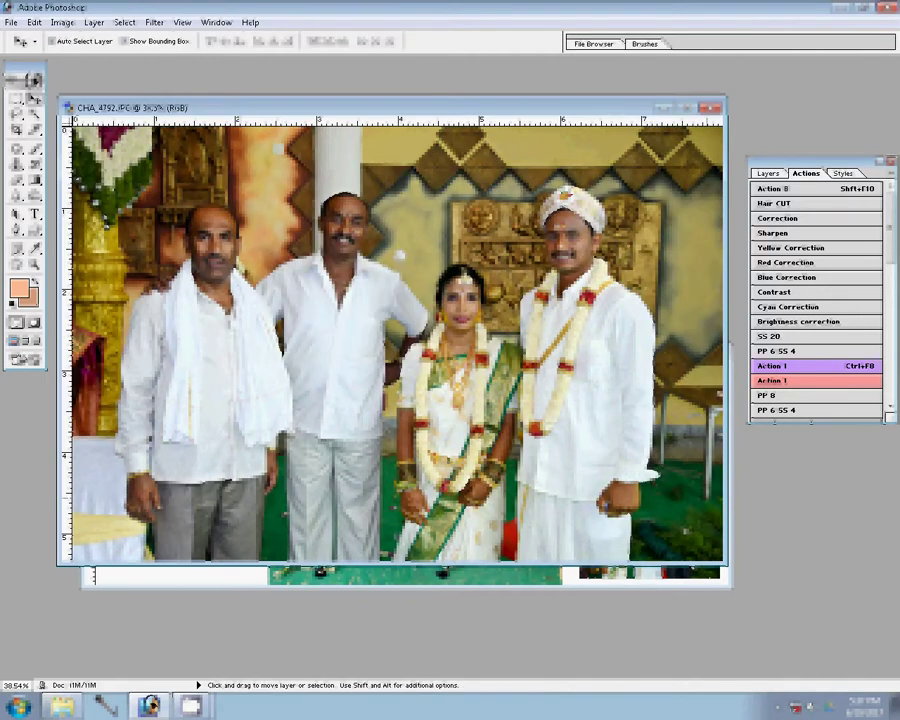
click(683, 577)
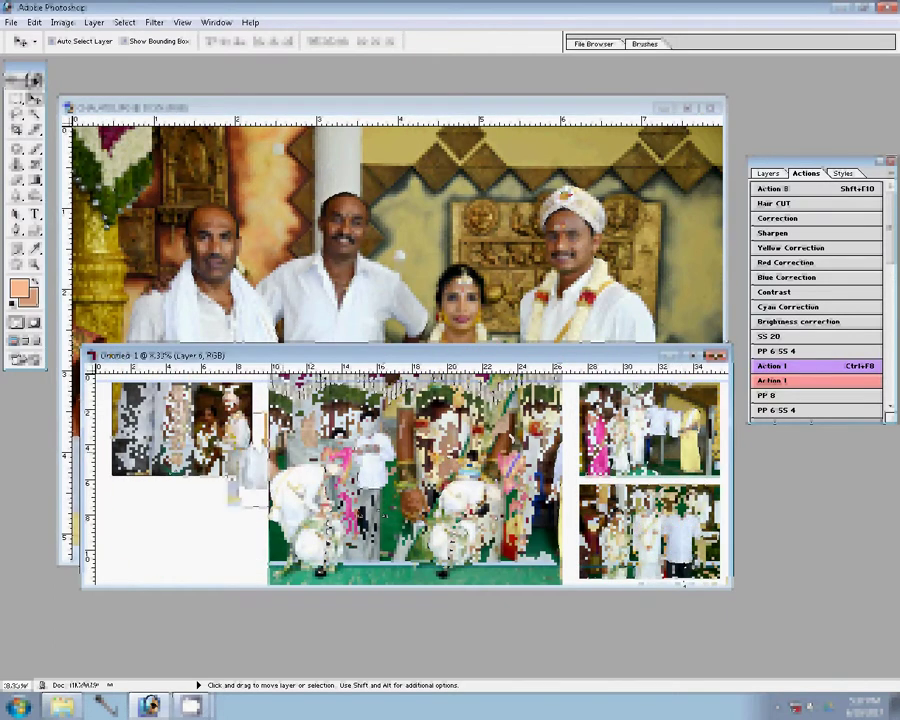
drag(683, 577, 168, 523)
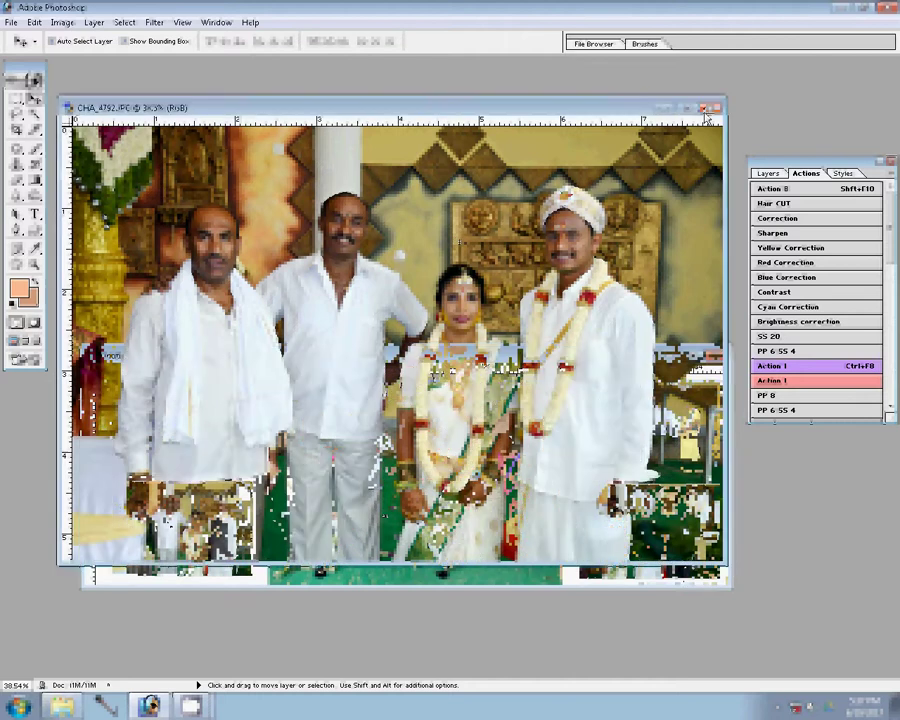
key(ctrl+w)
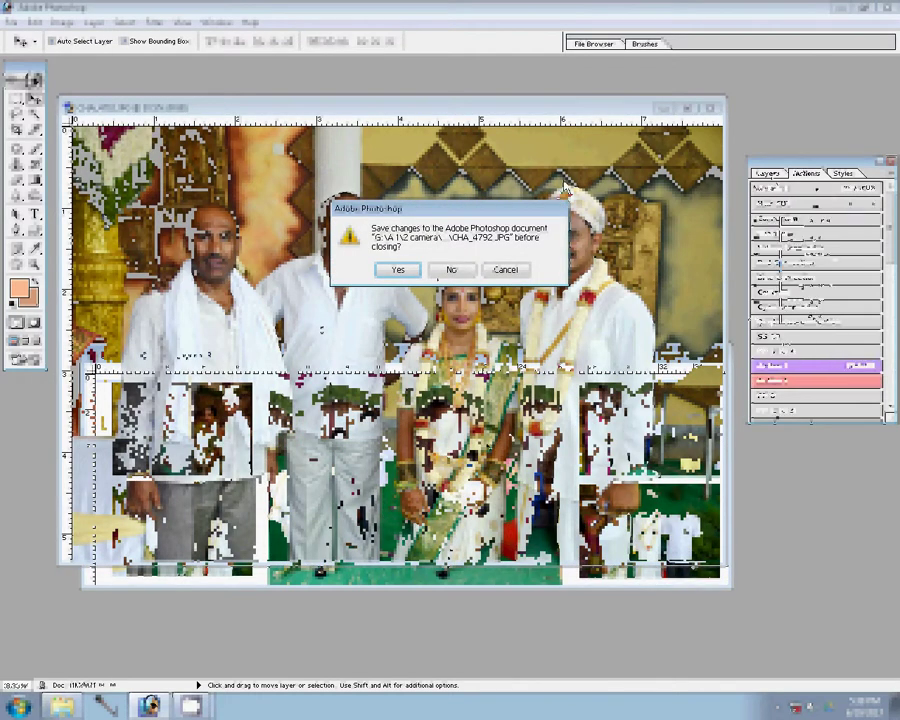
click(394, 274)
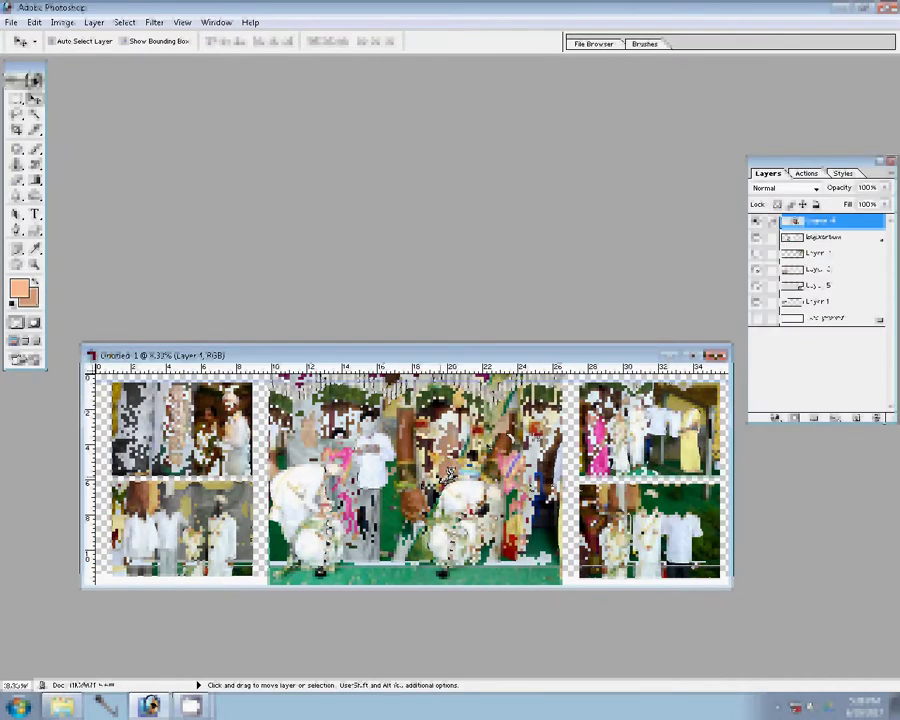
Merge the collage photos into one layer and add a Stroke layer effect to it
key(ctrl+shift+e)
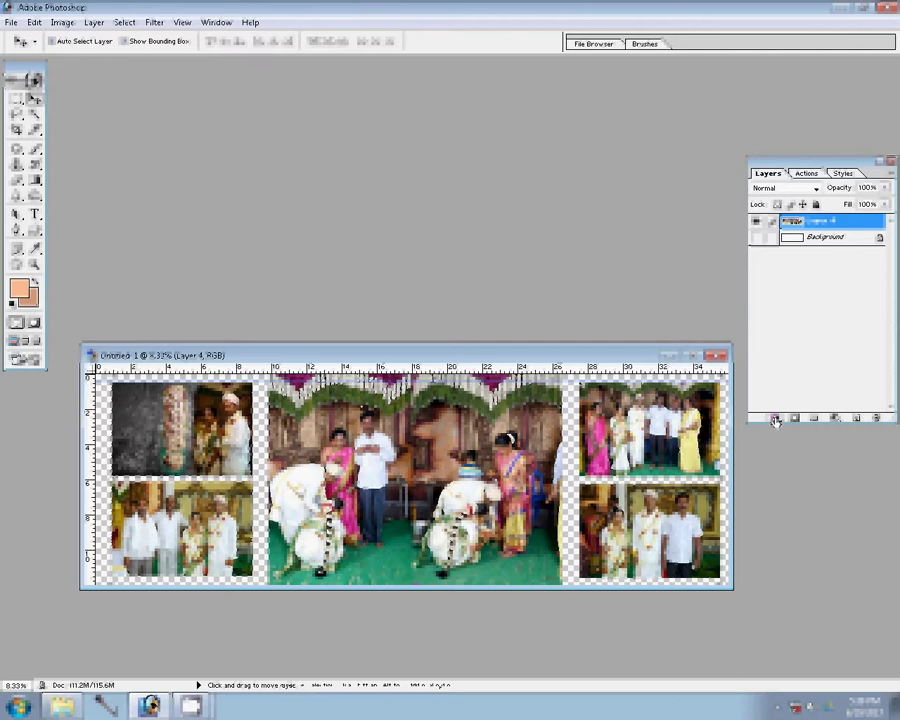
click(776, 418)
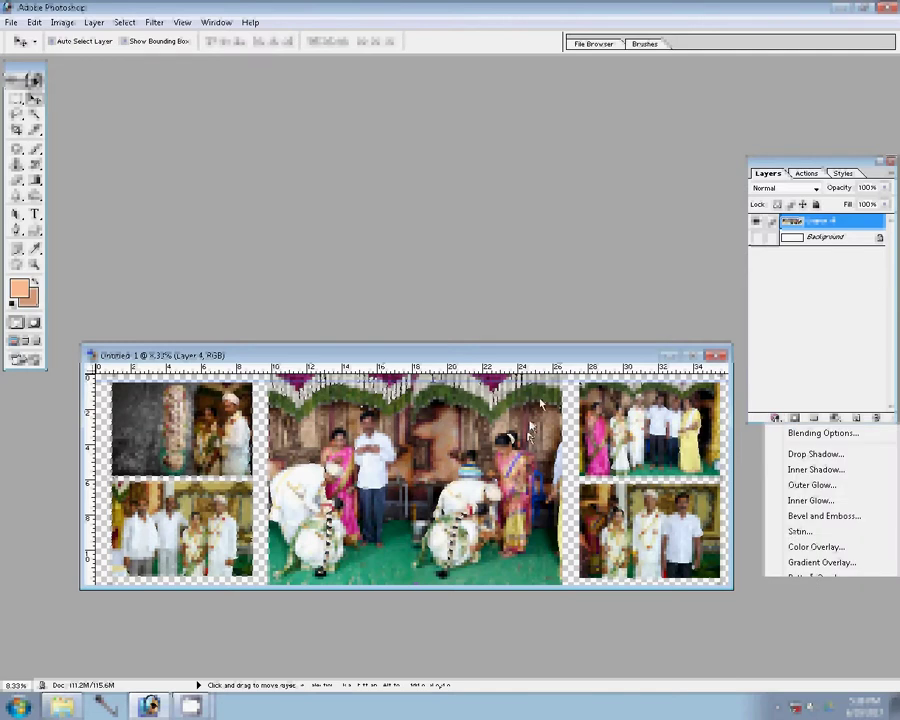
click(810, 593)
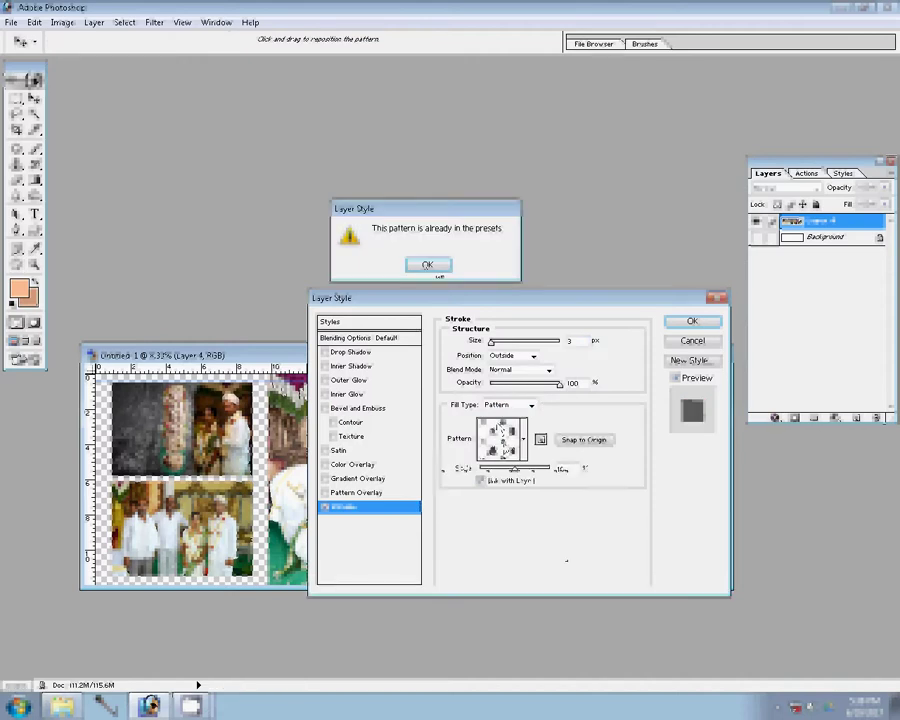
Fill the stroke with the last pattern from a greyscale pattern library, 3 px outside
click(427, 264)
click(522, 439)
click(579, 475)
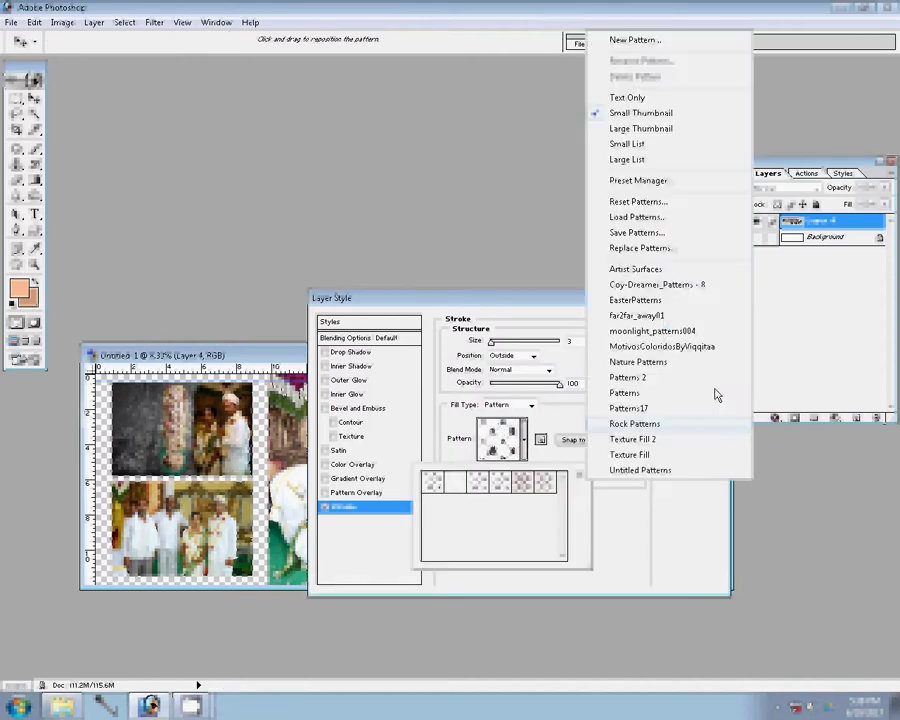
click(648, 316)
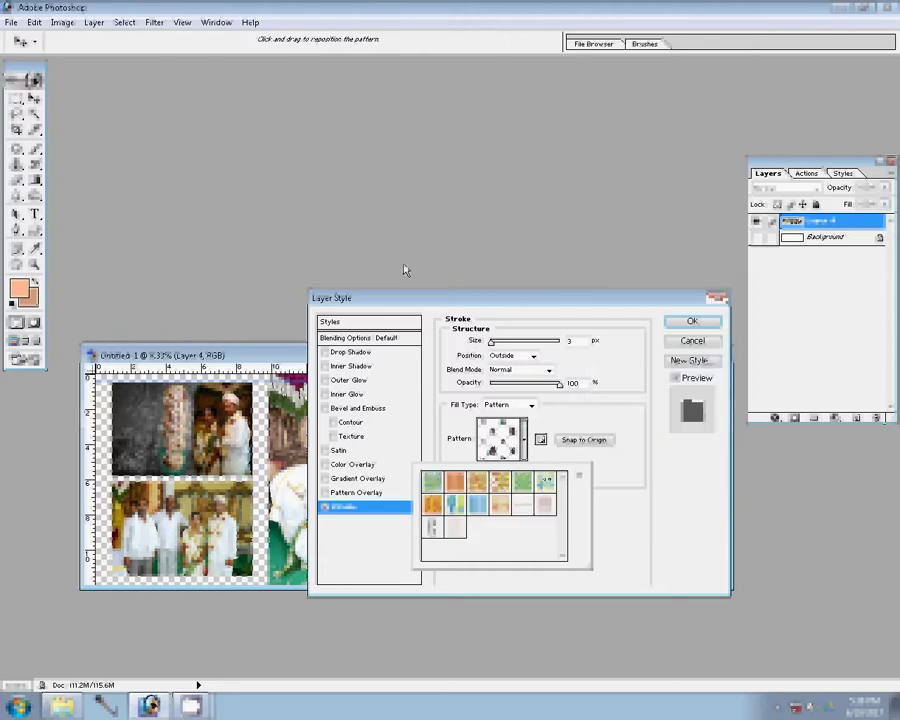
click(579, 478)
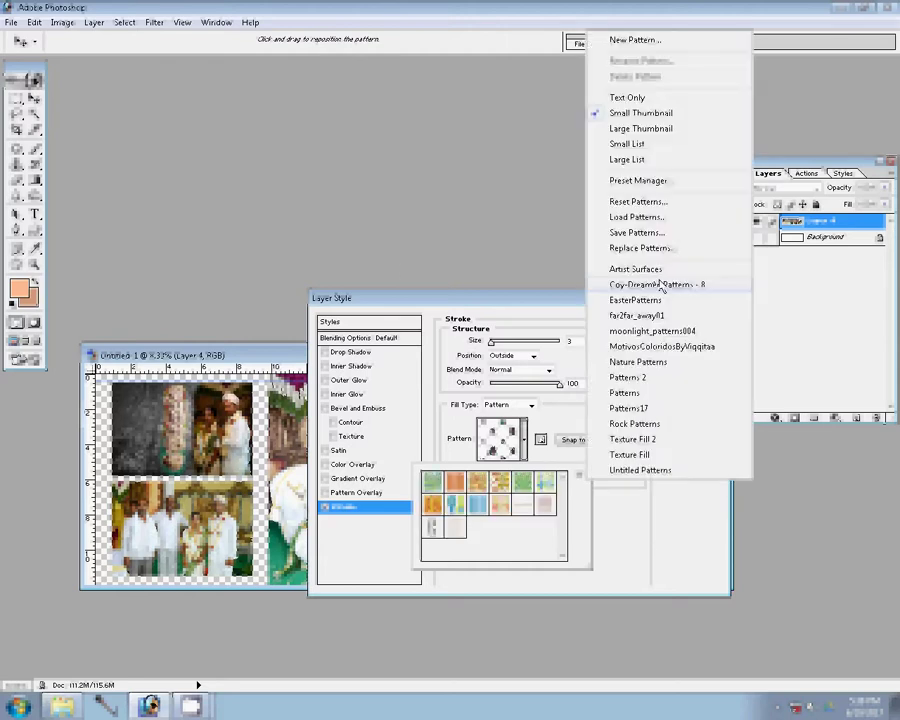
click(661, 289)
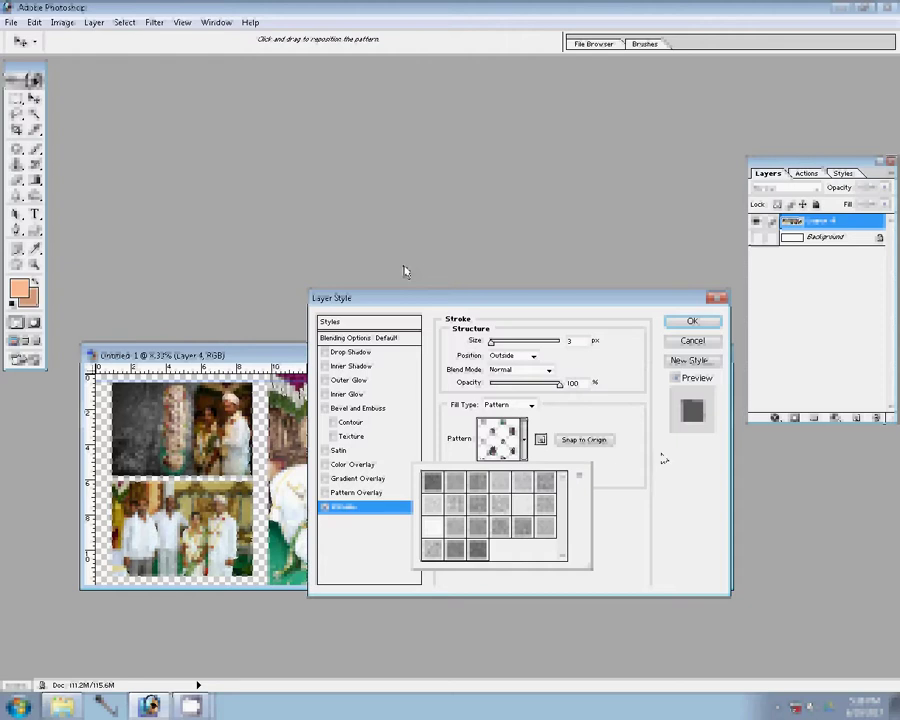
click(477, 549)
text(,5)
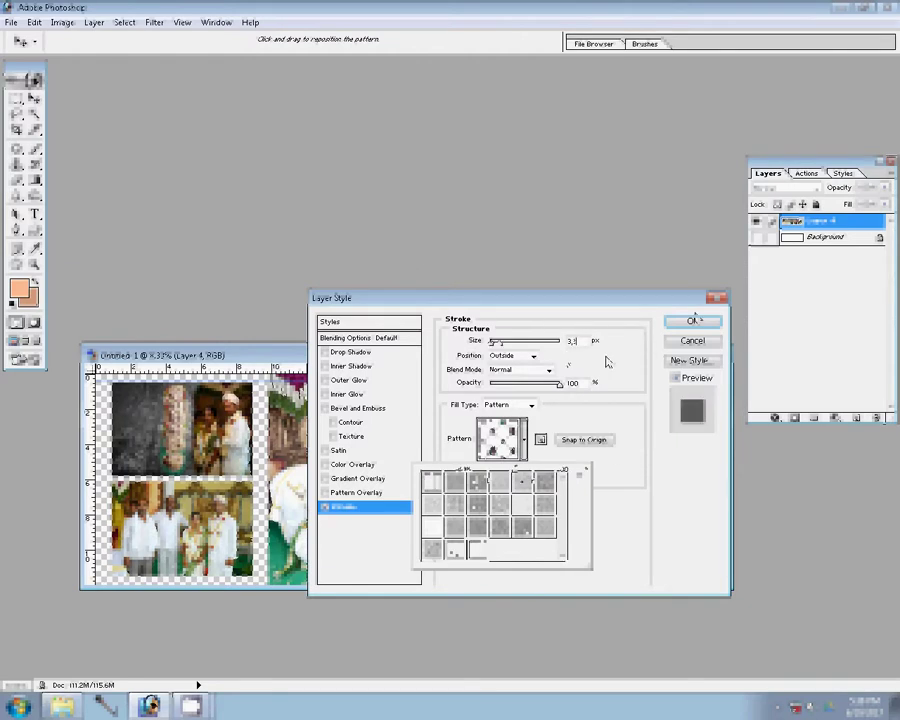
drag(491, 341, 497, 341)
click(707, 324)
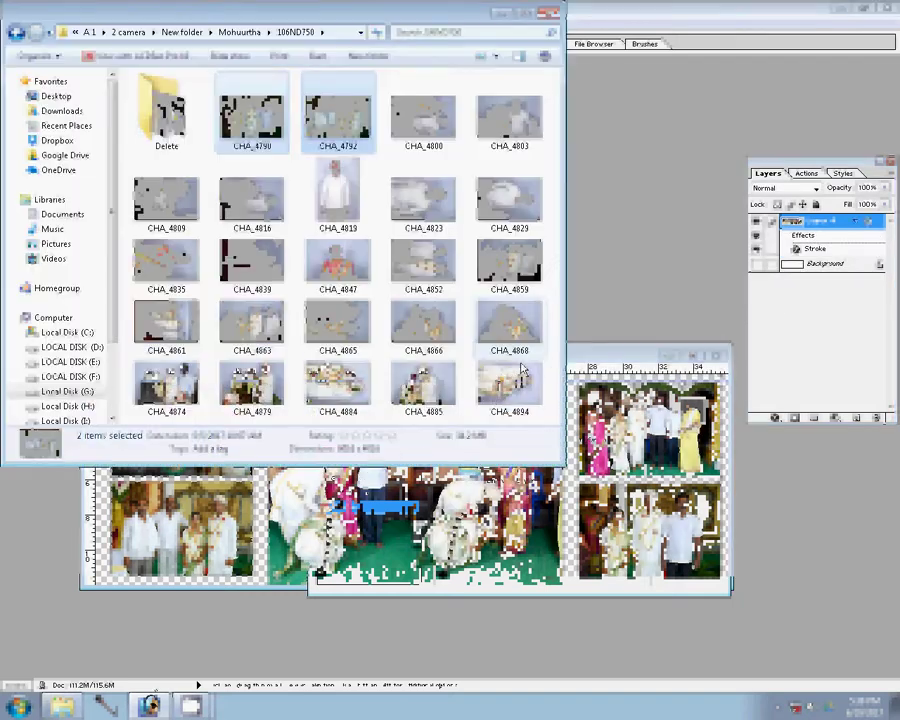
Move CHA_4790 and a second wedding photo into the Delete folder
ctrl+click(270, 120)
mouse_move(270, 120)
mouse_down()
mouse_move(125, 92)
mouse_move(150, 112)
mouse_up()
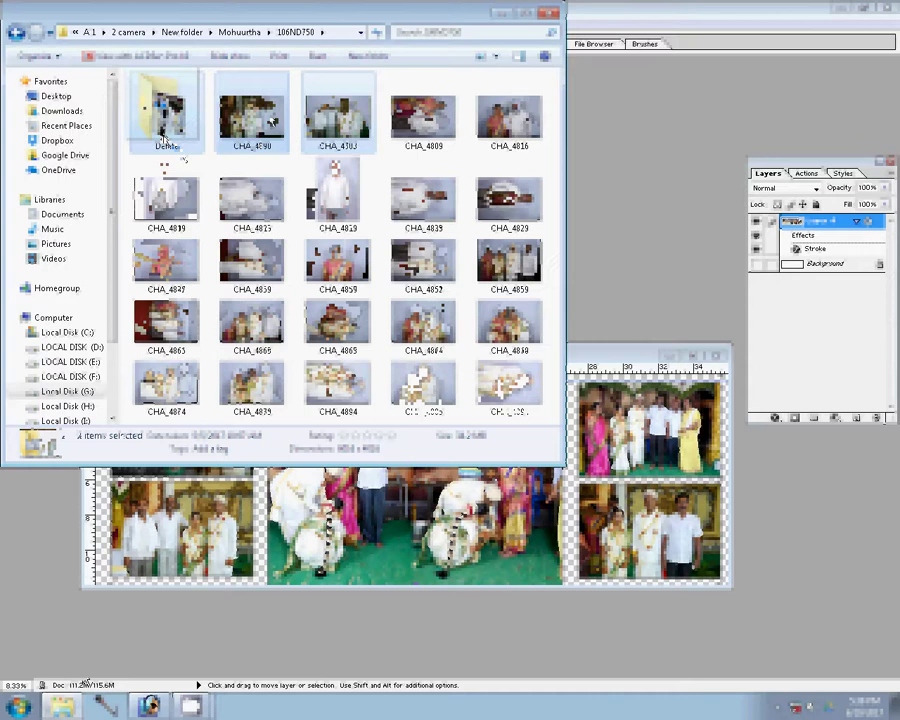
key(alt+Tab)
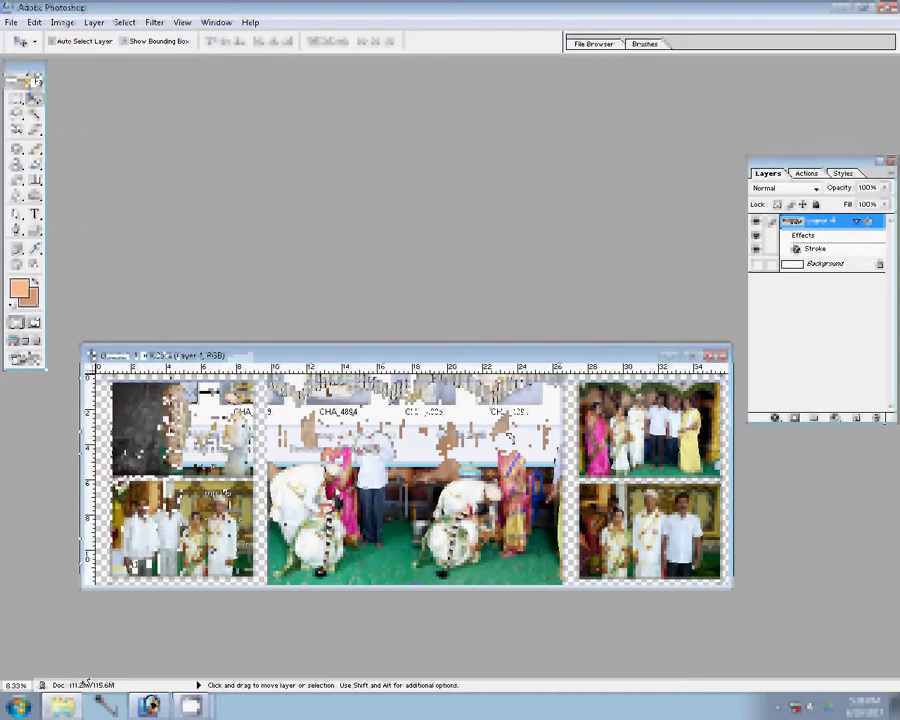
Open scenery image 117 from Local Disk (J:) > scenery images
key(super+e)
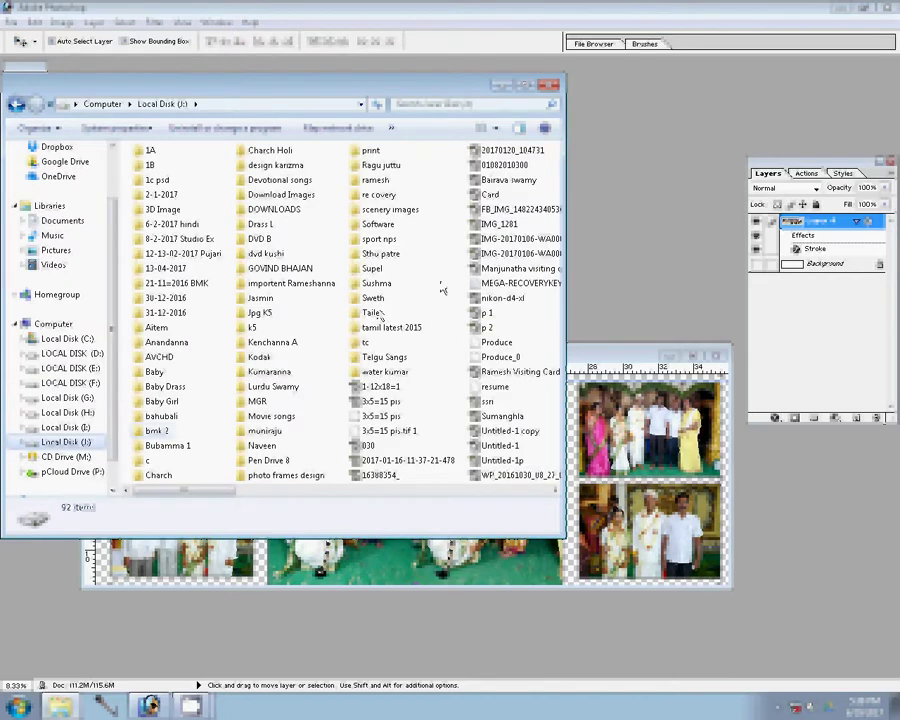
double_click(398, 221)
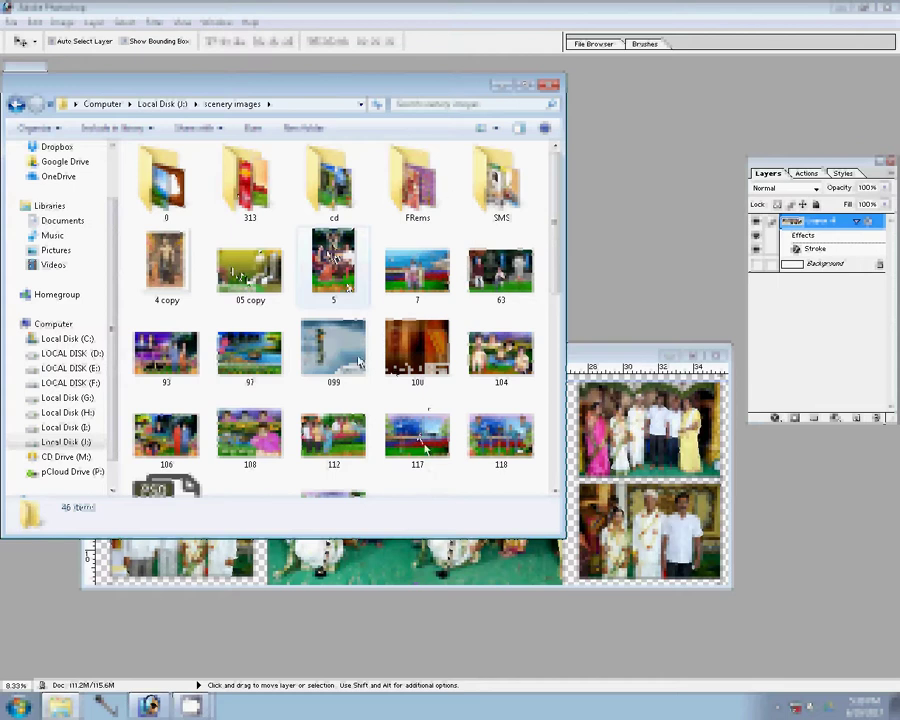
key(Down)
key(Down)
key(Right)
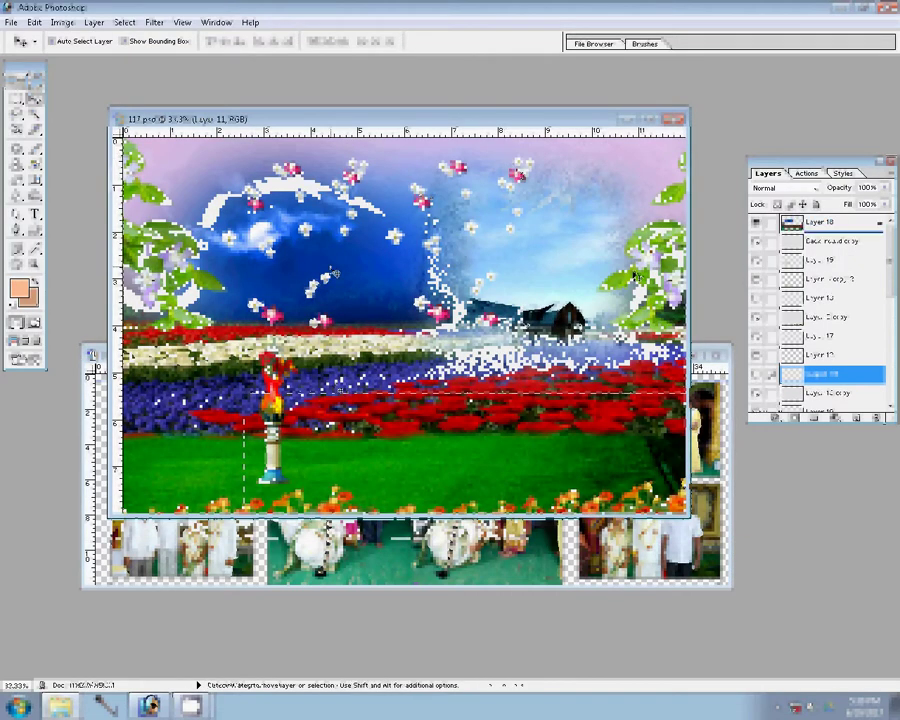
Flatten 117.psd, place it into Untitled 1 and enlarge it to about 230%
key(ctrl+shift+e)
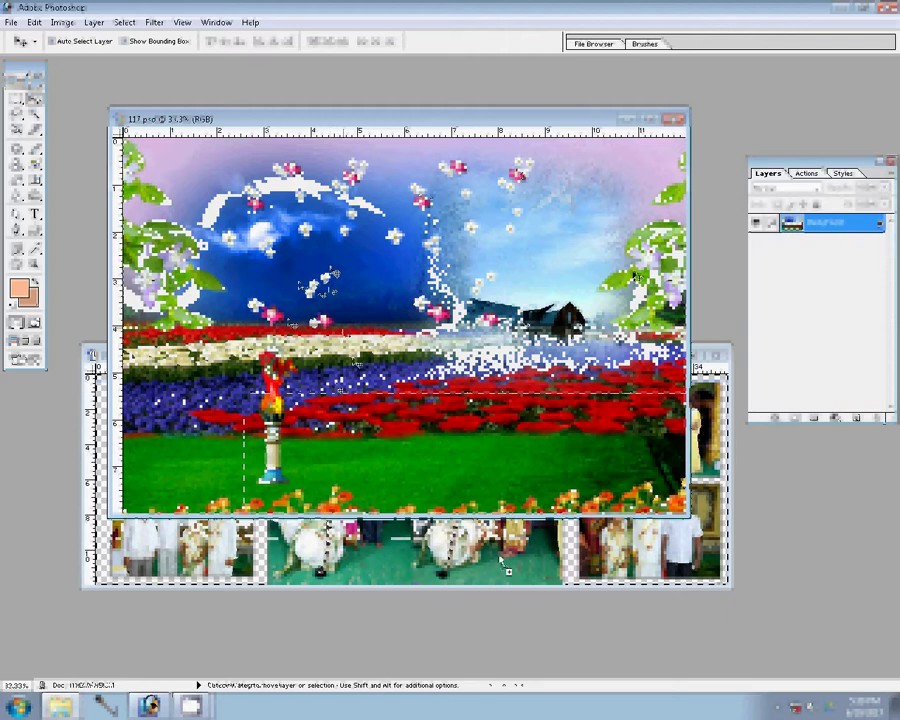
drag(502, 563, 440, 530)
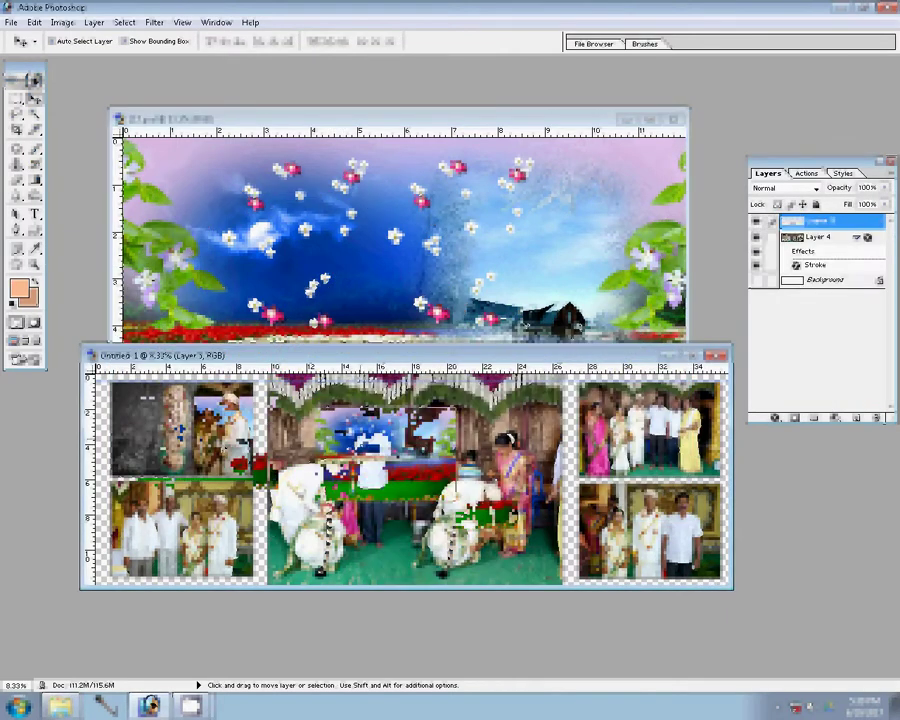
key(shift+Up)
key(shift+Up)
key(shift+Up)
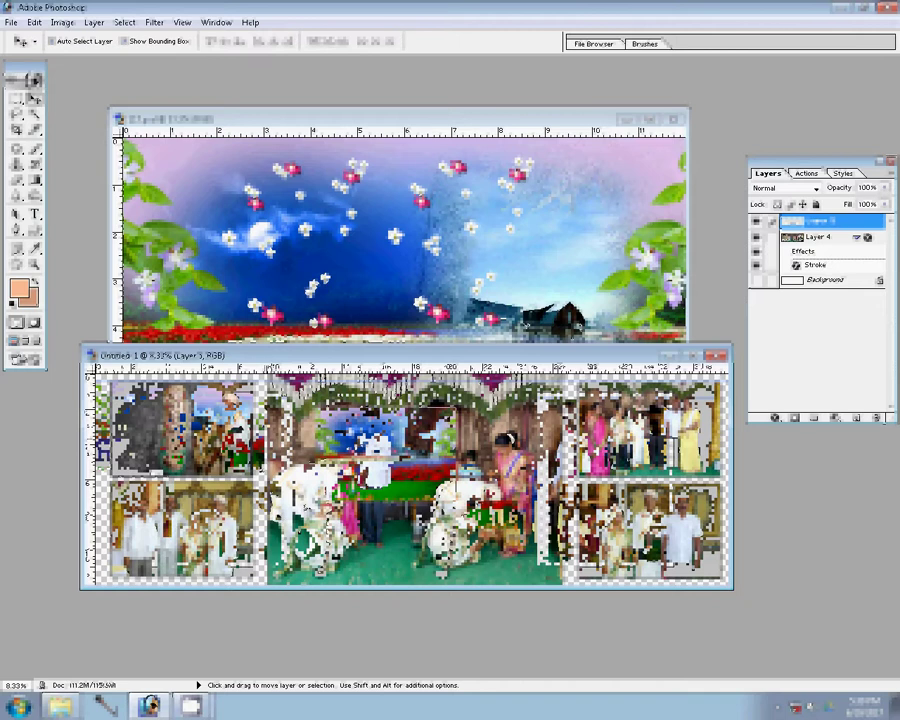
key(ctrl+t)
drag(413, 475, 413, 568)
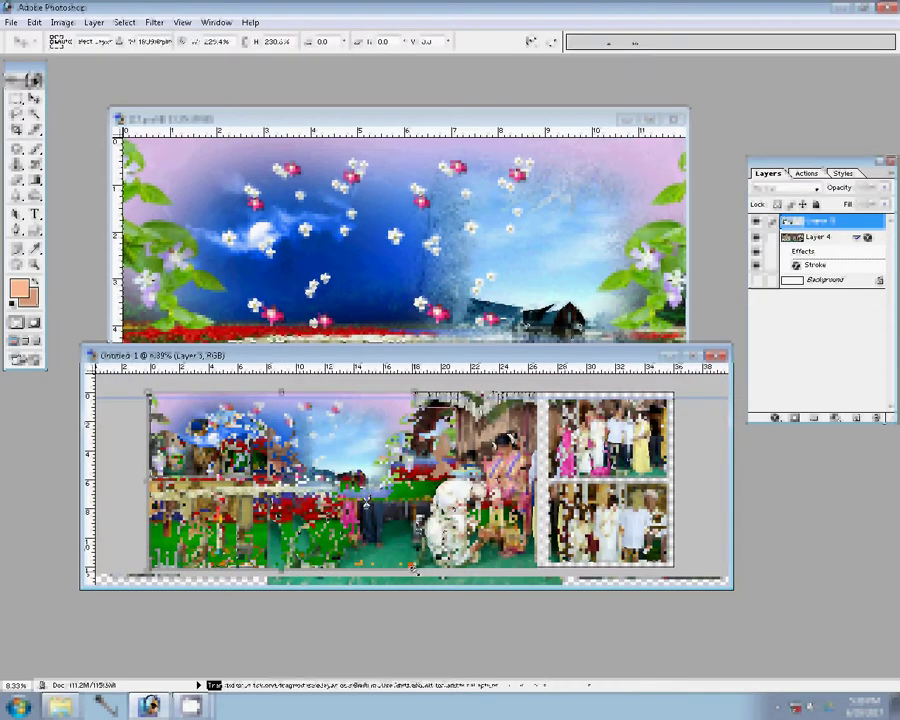
key(Return)
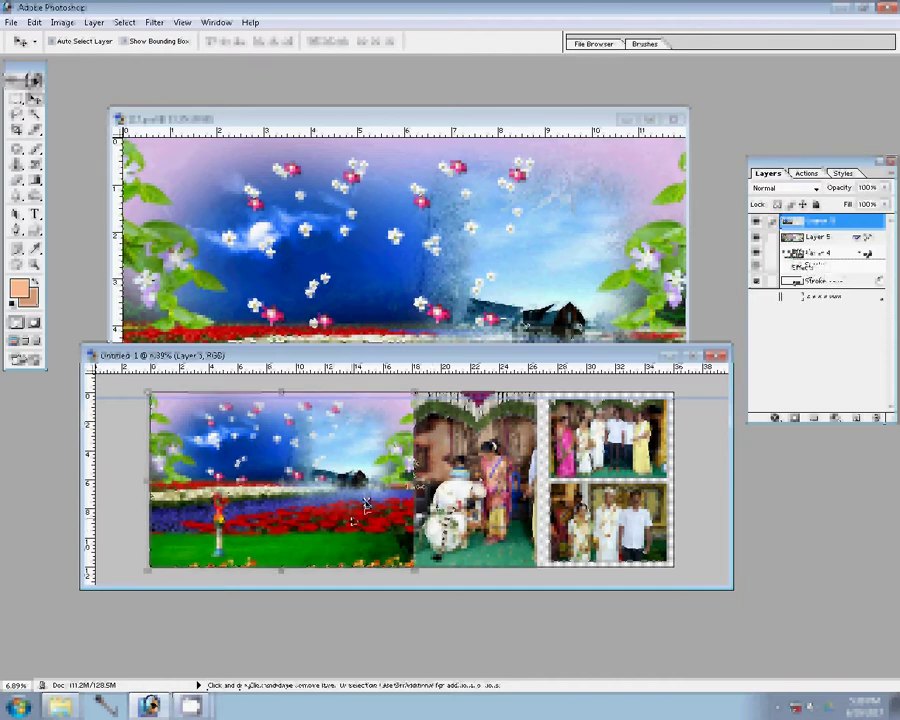
Duplicate the scenery, flip the copy horizontally, and put it below the collage photos
key(ctrl+t)
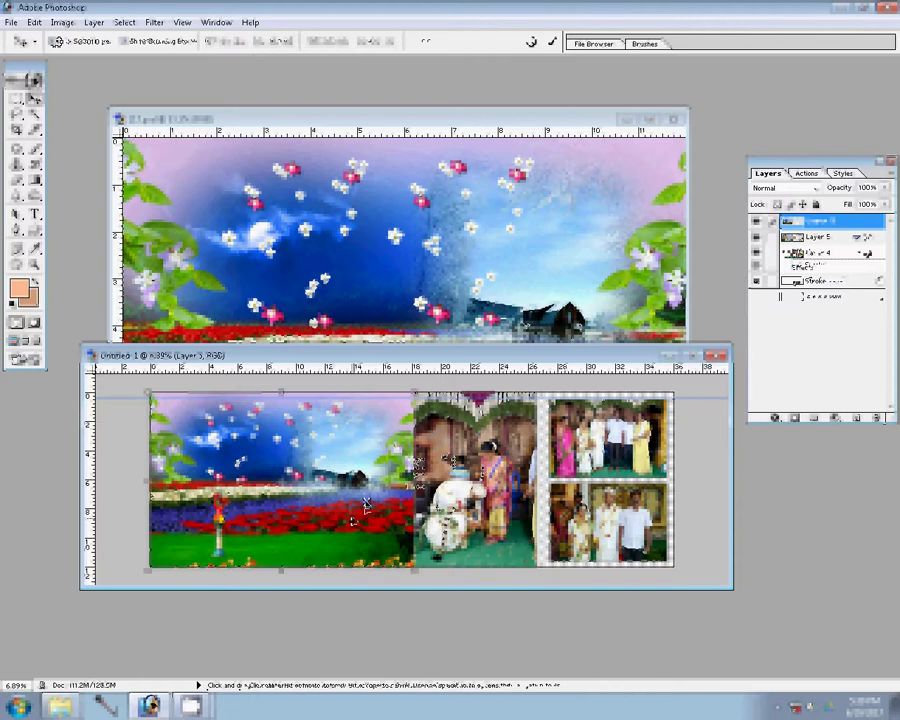
key(ctrl+j)
key(ctrl+t)
right_click(500, 436)
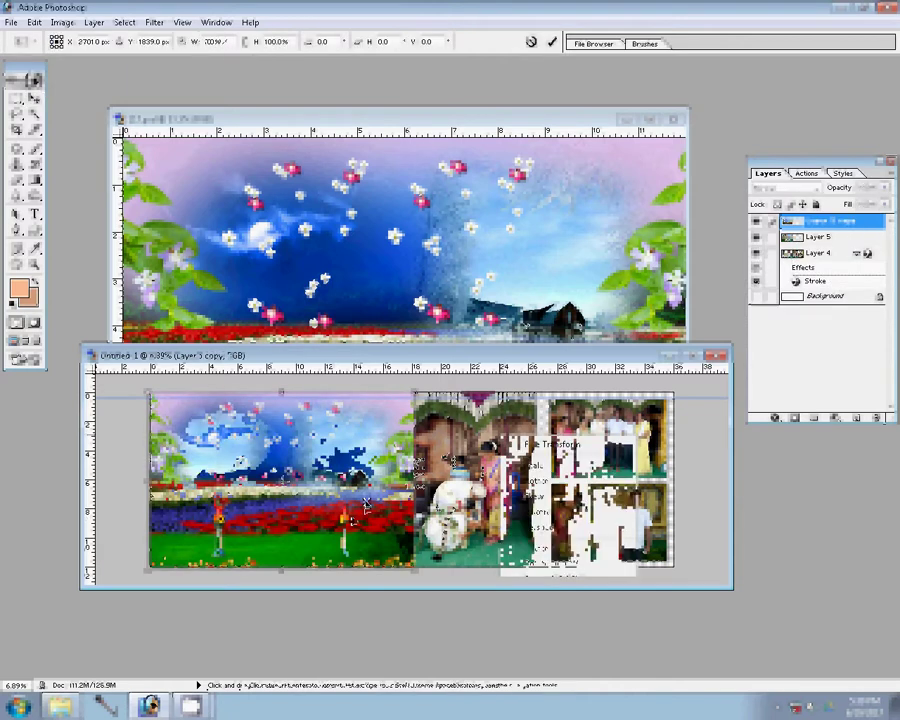
key(Return)
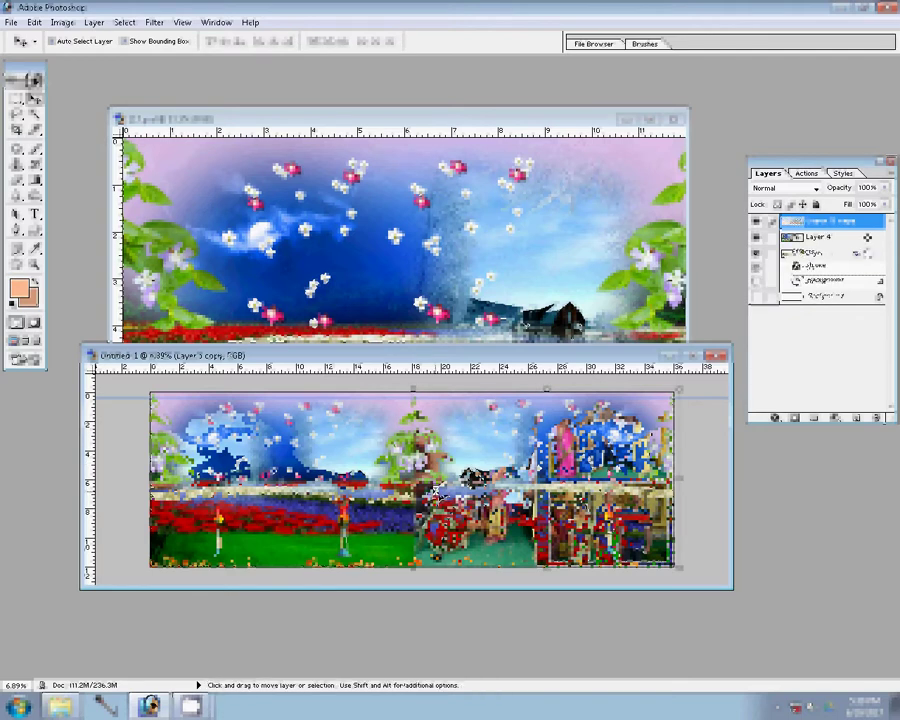
key(ctrl+e)
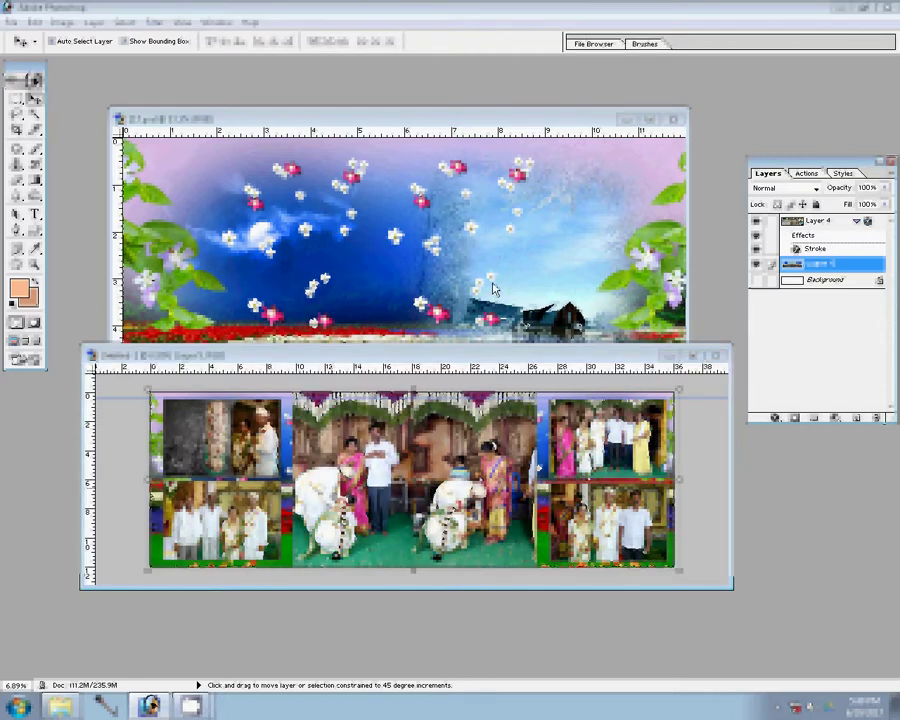
Save the spread as 144.psd in Photoshop format, then close the 117 scenery window
key(ctrl+s)
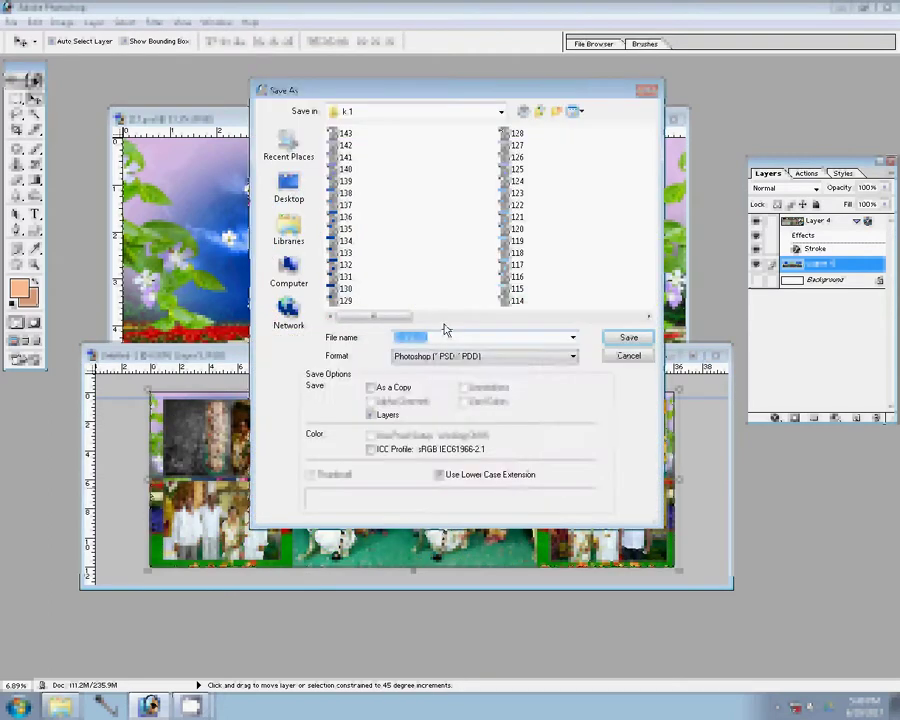
text(144)
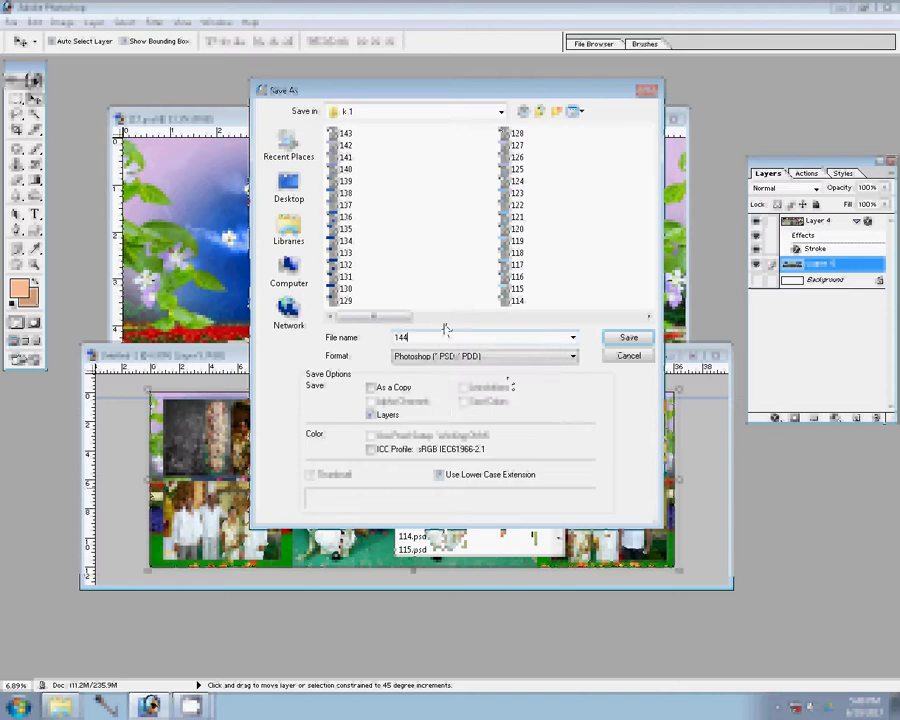
key(Return)
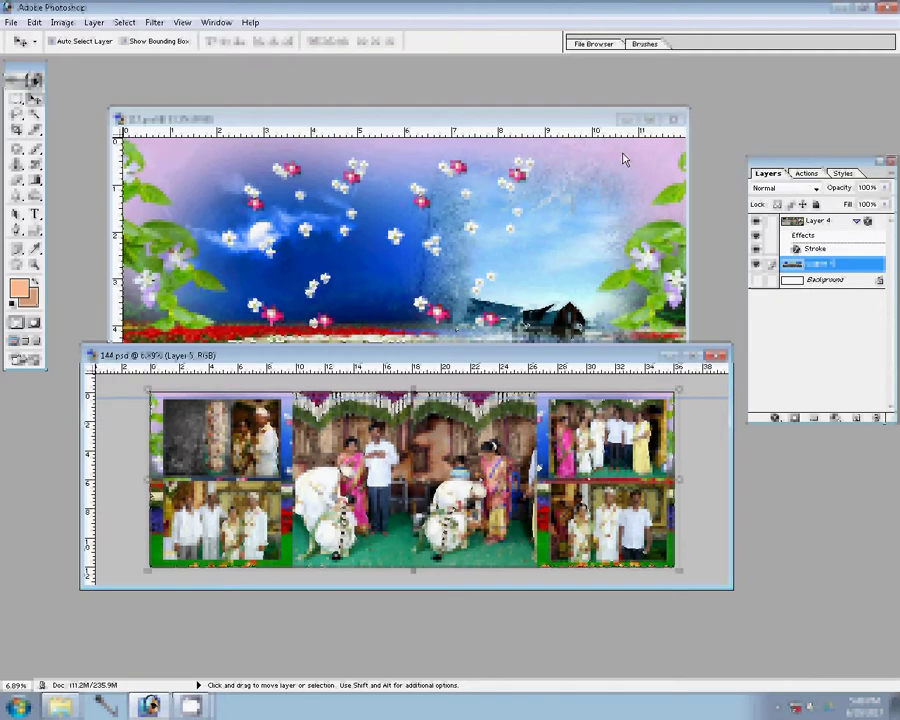
click(676, 121)
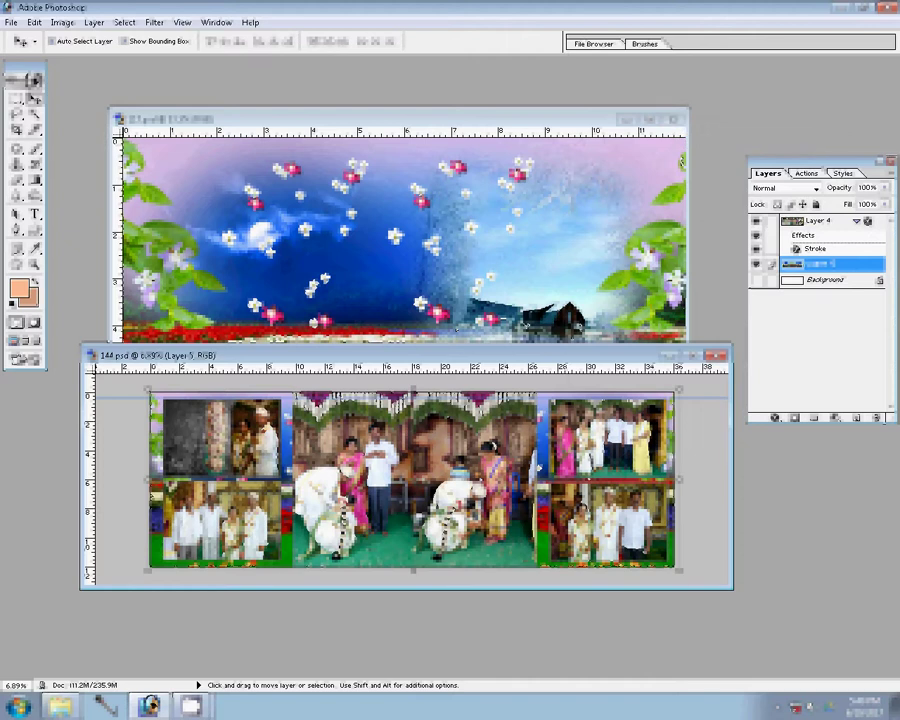